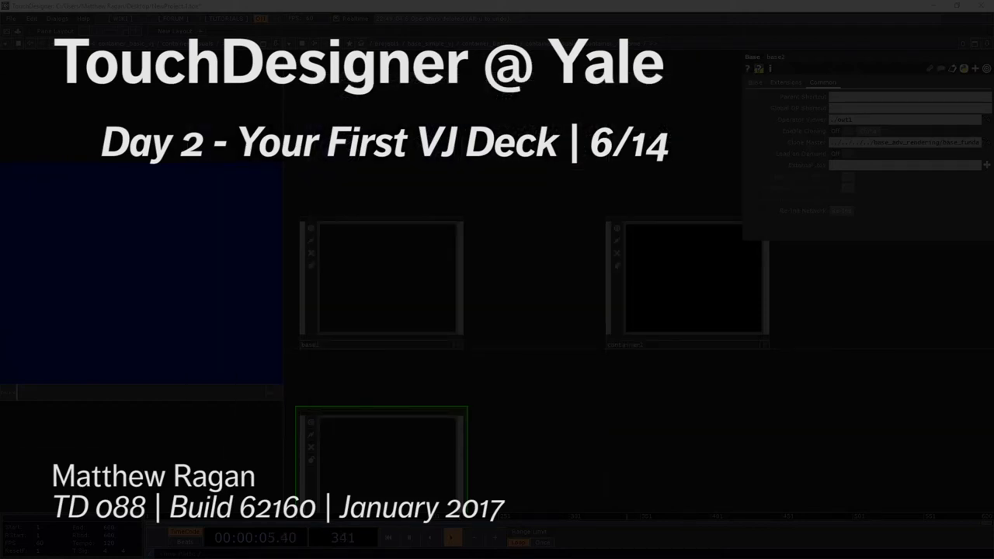
Close the floating viewer window of container1 to return to the container_realtime network
left_click_drag(0, 237, 533, 125)
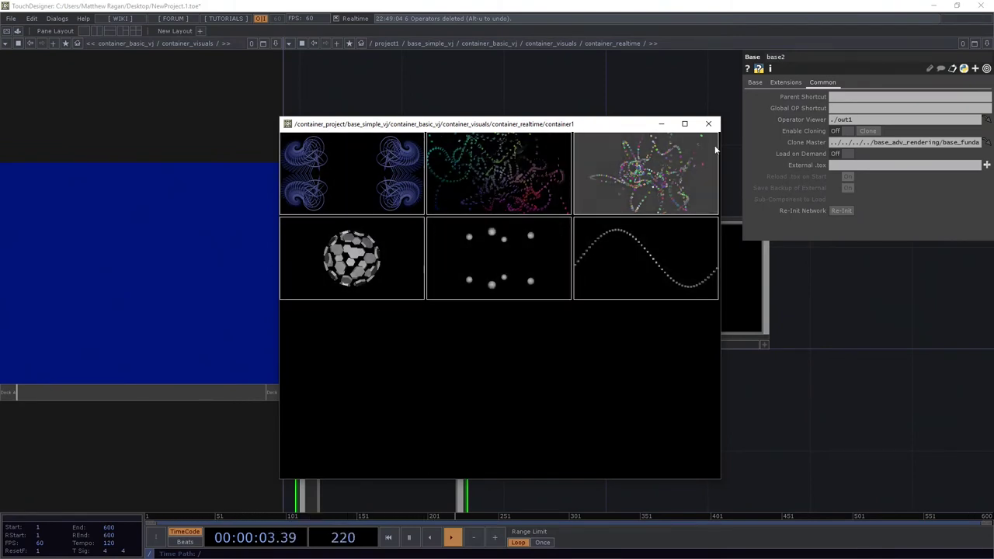
left_click(708, 124)
scroll(544, 159, "down", 5)
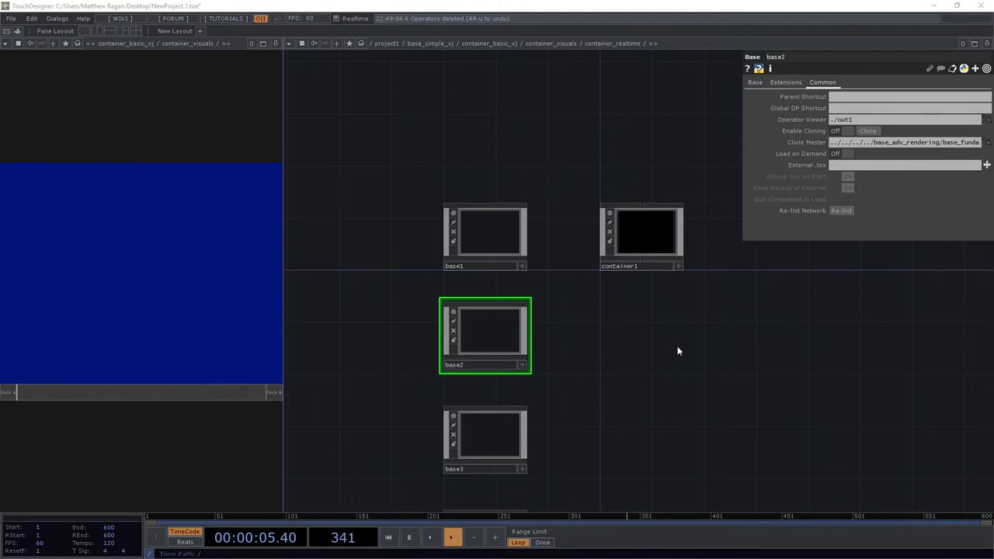
Add a Select TOP in the empty area above and to the left of base1
double_click(772, 344)
left_click(762, 321)
double_click(771, 333)
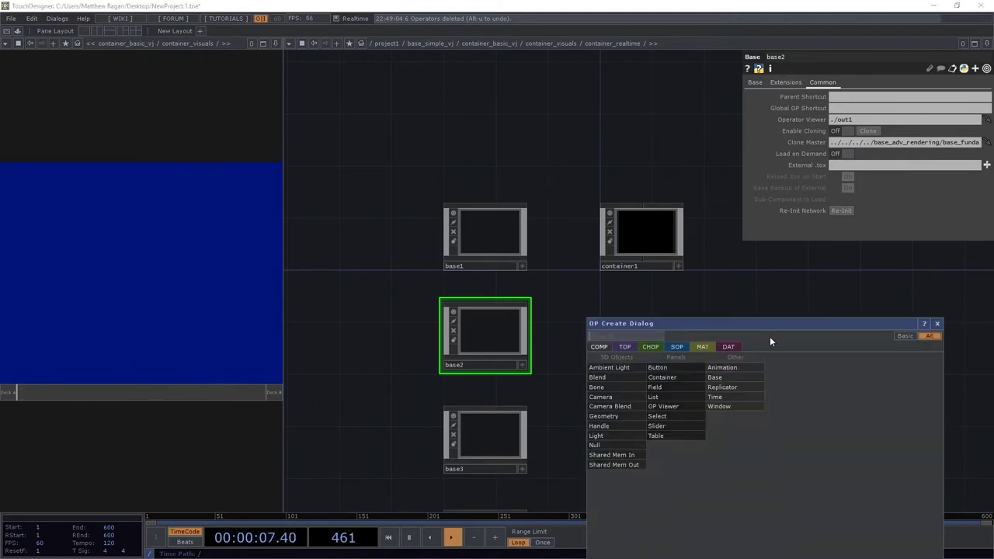
left_click_drag(769, 327, 744, 309)
left_click(600, 328)
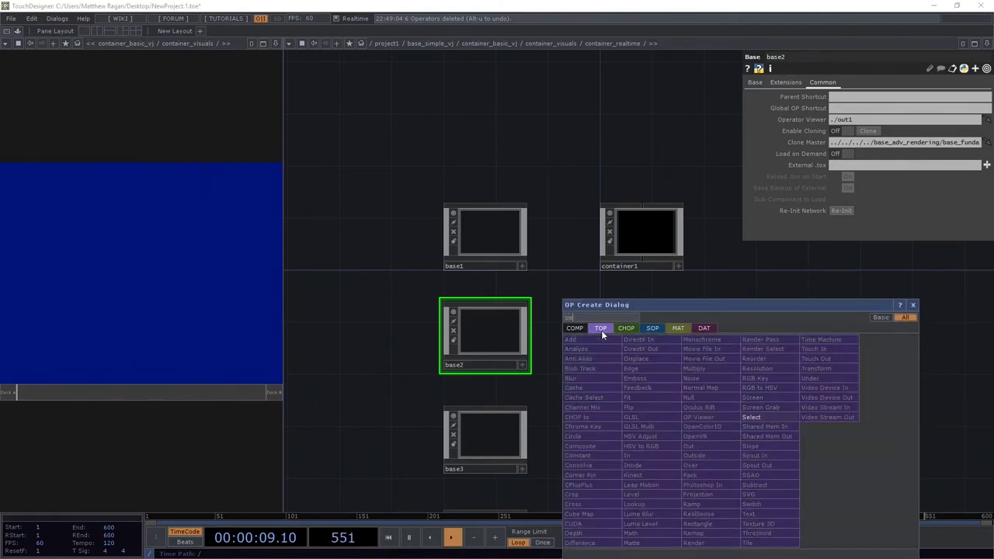
left_click(763, 417)
left_click(440, 165)
scroll(447, 176, "up", 2)
left_click_drag(440, 211, 500, 246)
scroll(499, 246, "up", 2)
left_click_drag(480, 209, 348, 179)
left_click_drag(357, 230, 370, 234)
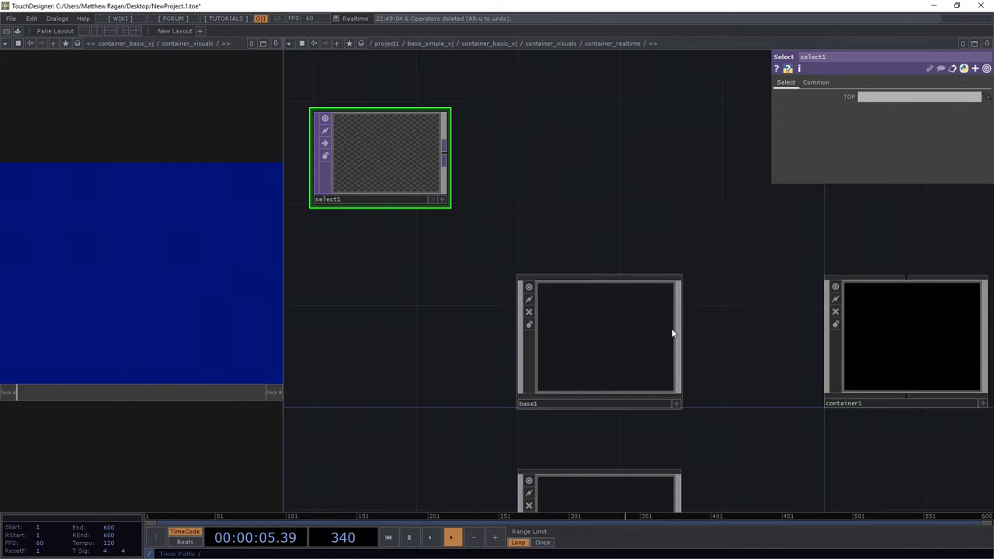
Set the Select TOP's source to base1/null_final and check the null_final operator inside base1
left_click(898, 98)
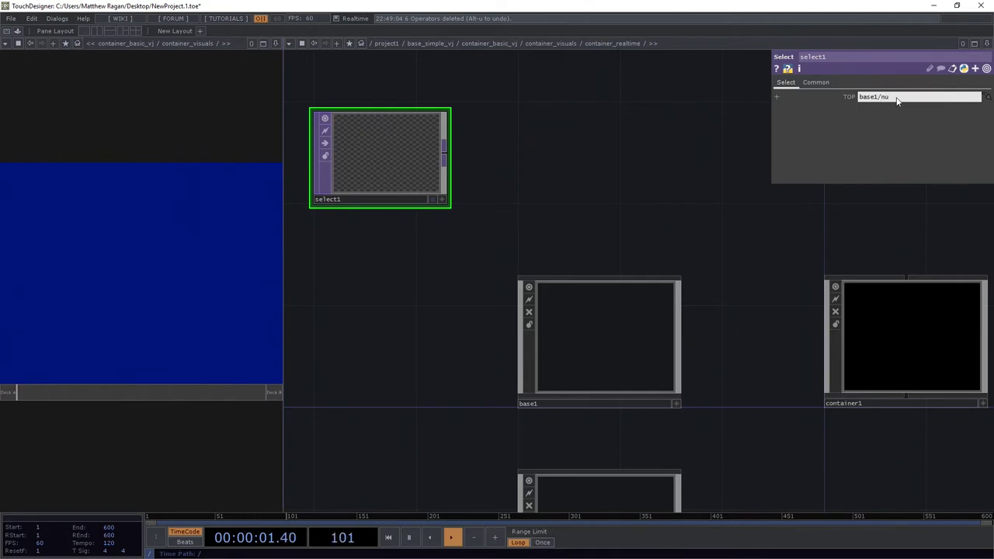
key("Return")
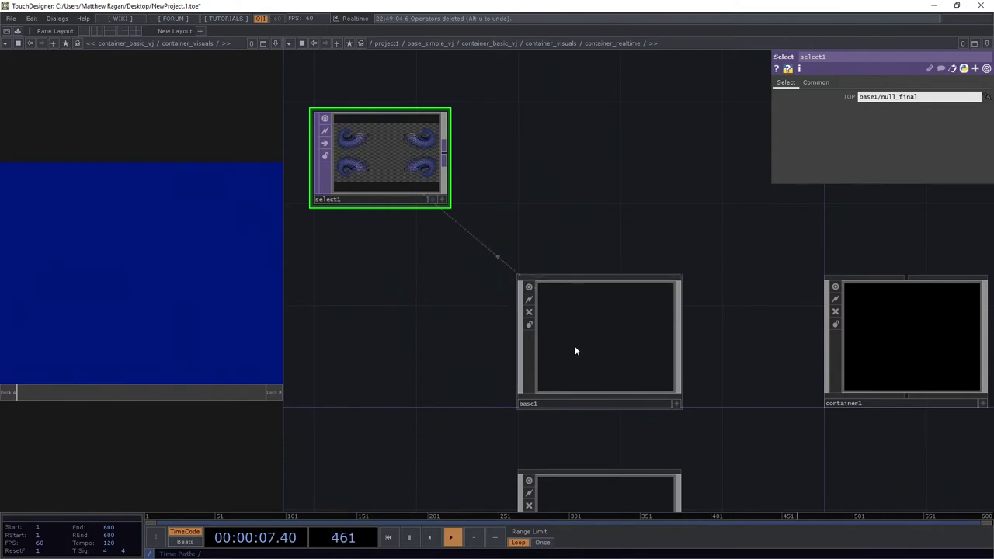
scroll(576, 349, "up", 5)
scroll(749, 284, "up", 4)
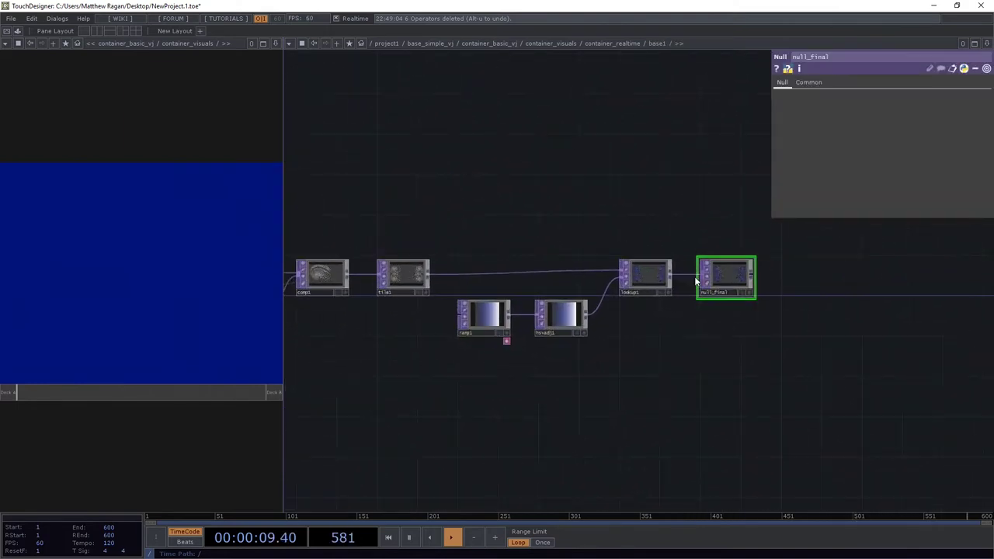
scroll(703, 278, "down", 6)
scroll(654, 254, "down", 3)
left_click_drag(556, 179, 584, 221)
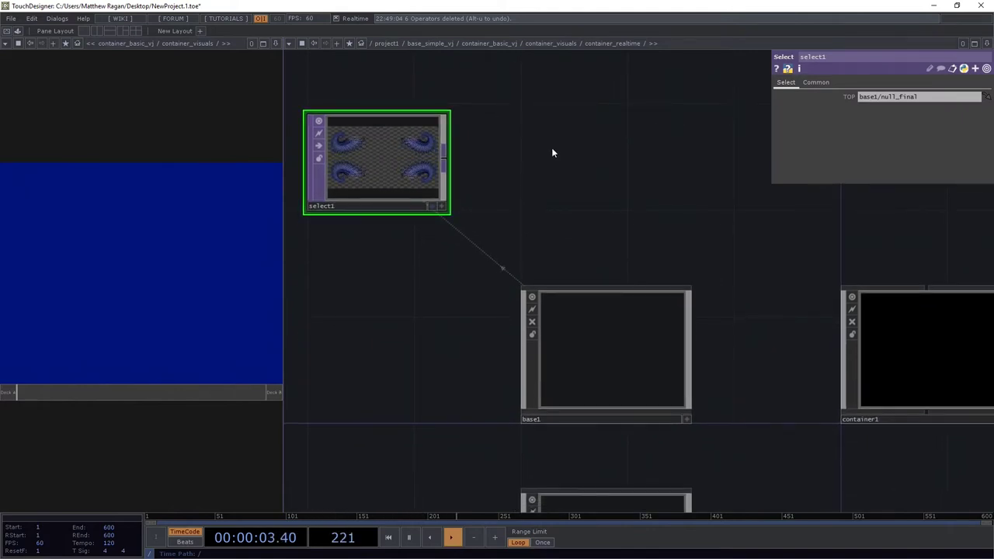
Switch the Select TOP's source to base2/null_final, to base3/null_final, and finally to base4/null_final
left_click(879, 98)
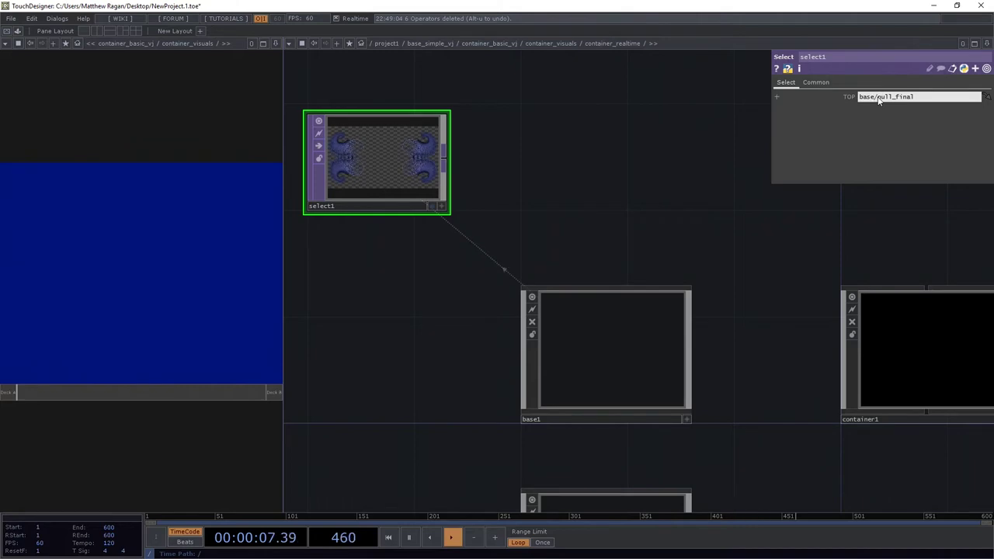
type("2")
key("Return")
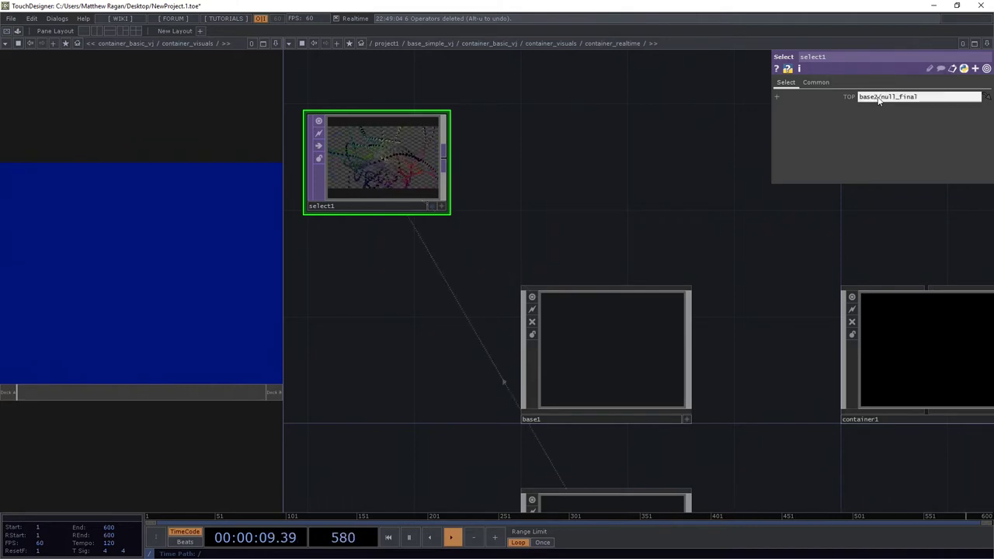
key("BackSpace")
type("3")
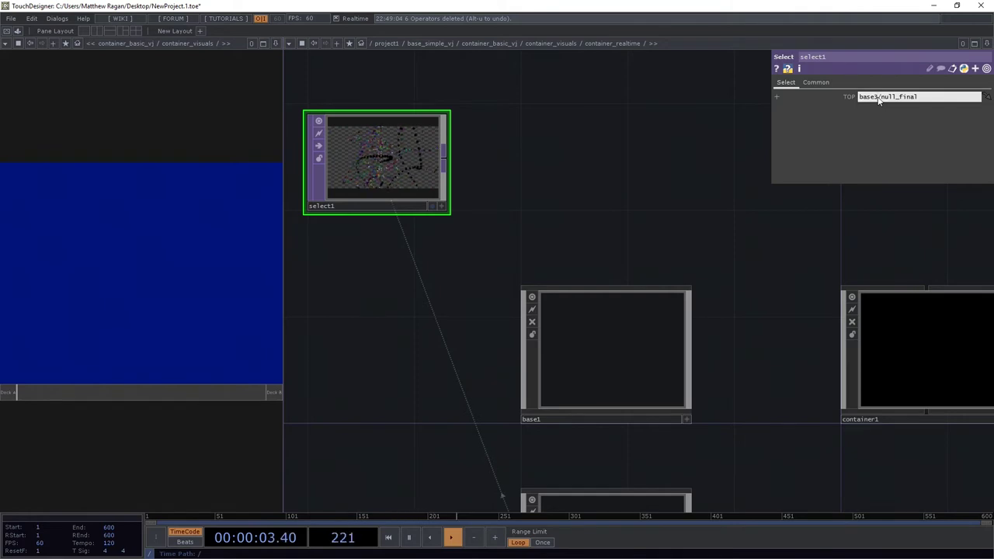
key("BackSpace")
type("4")
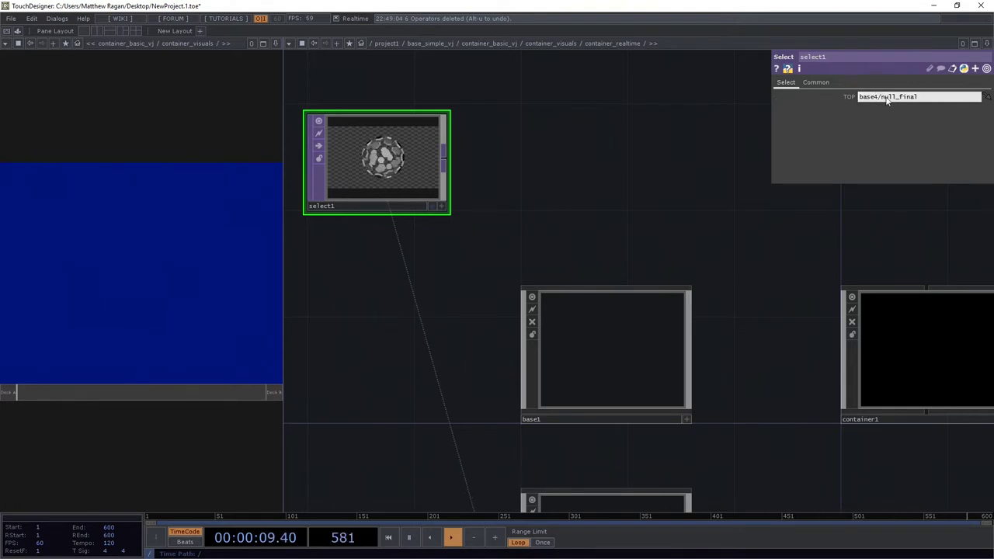
Move the Select TOP slightly upward and add a Fit TOP connected to its output
scroll(611, 251, "down", 2)
left_click_drag(429, 274, 428, 198)
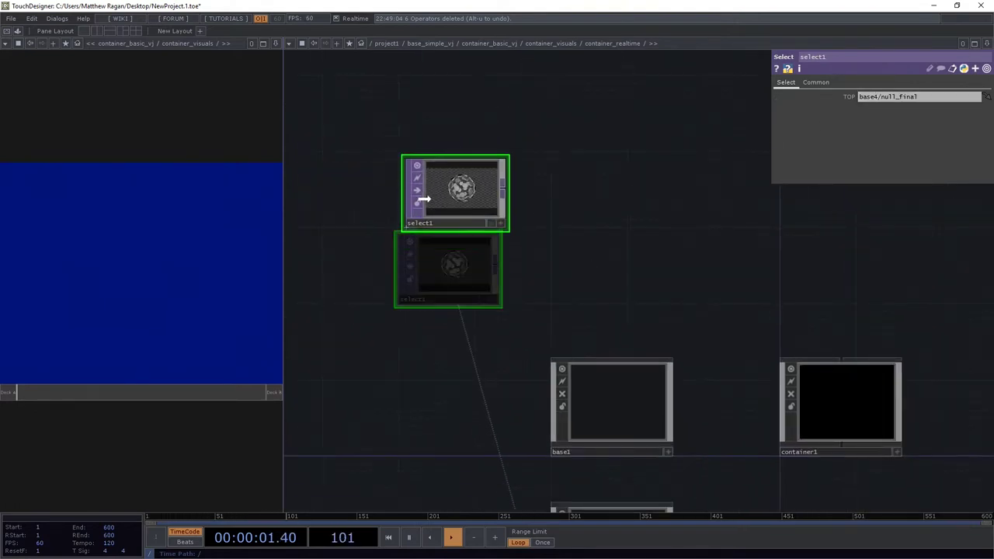
scroll(490, 153, "up", 3)
key("Tab")
type("f")
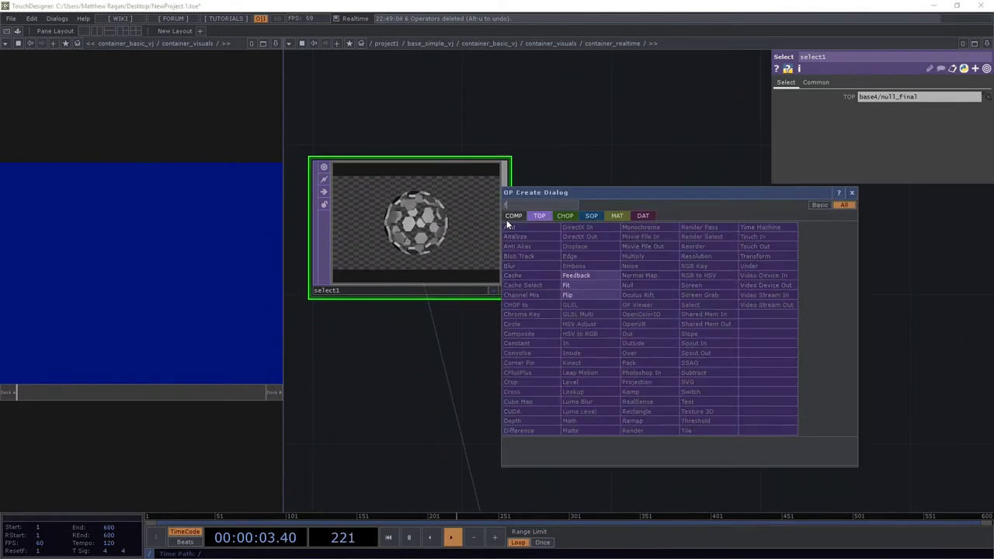
left_click(575, 284)
left_click(822, 183)
left_click_drag(675, 259, 660, 275)
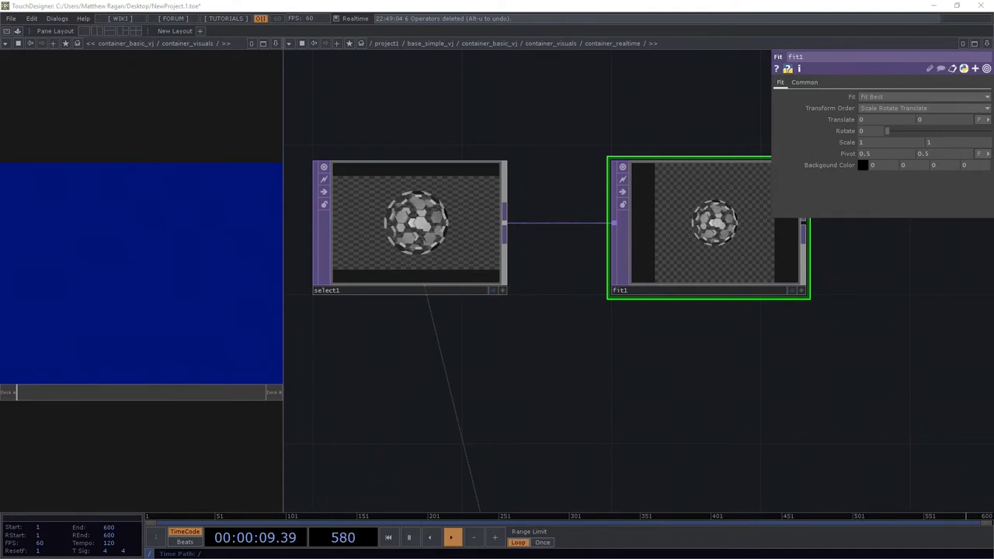
Compare the image proportions in the Select and Fit TOP previews
left_click_drag(508, 377, 444, 215)
scroll(451, 221, "down", 3)
left_click_drag(385, 68, 402, 254)
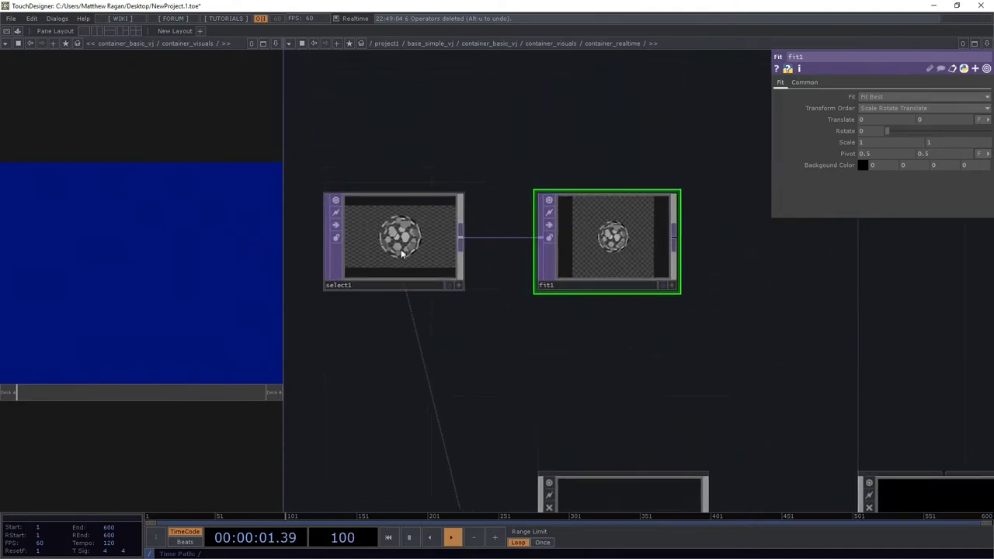
scroll(401, 253, "up", 3)
middle_click_drag(402, 253, 449, 133)
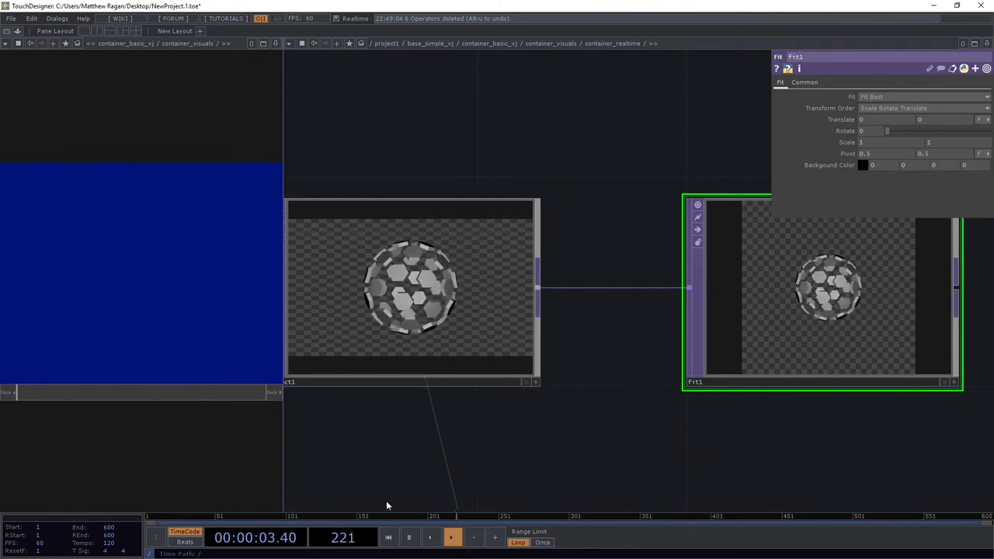
left_click_drag(779, 435, 601, 409)
right_click_drag(601, 408, 501, 265)
middle_click_drag(557, 302, 626, 340)
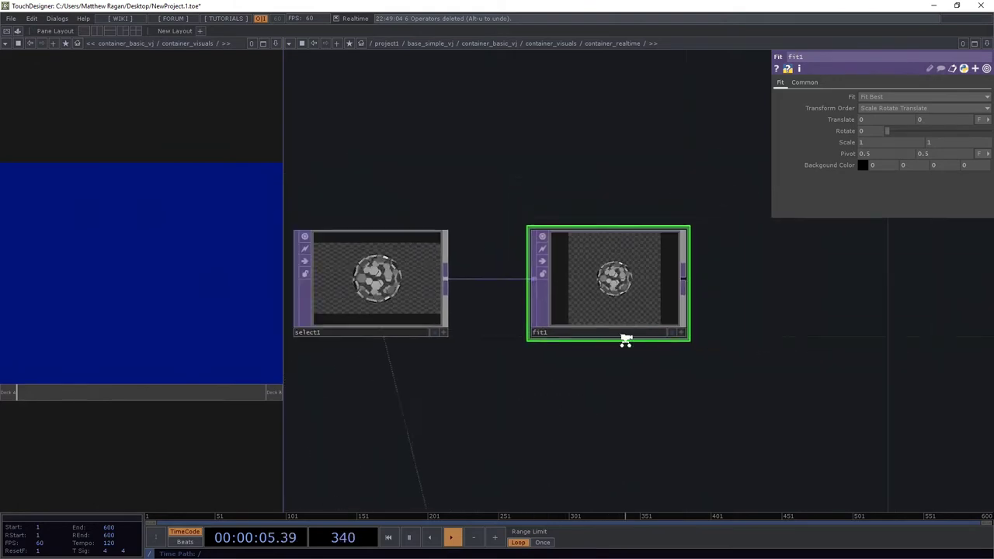
scroll(627, 339, "down", 2)
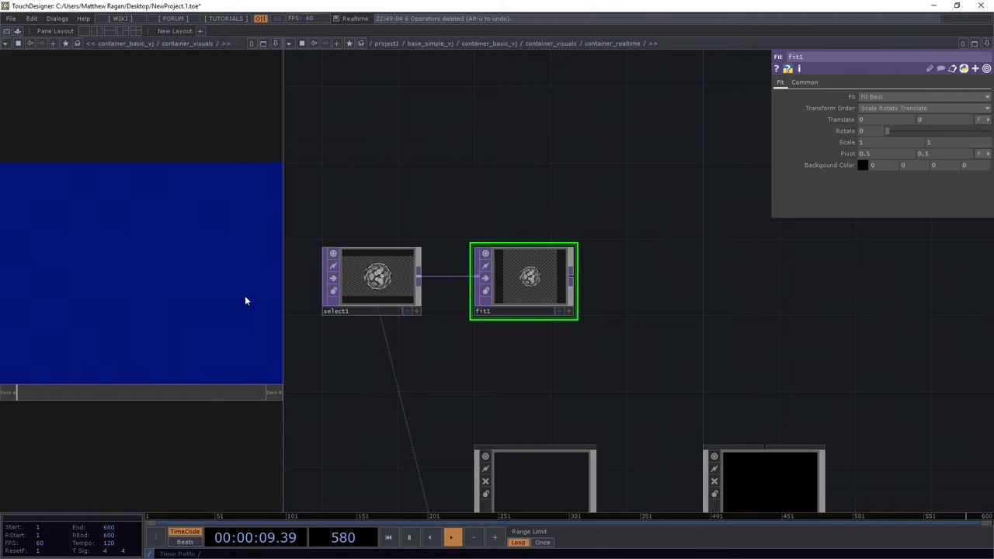
right_click_drag(553, 205, 630, 363)
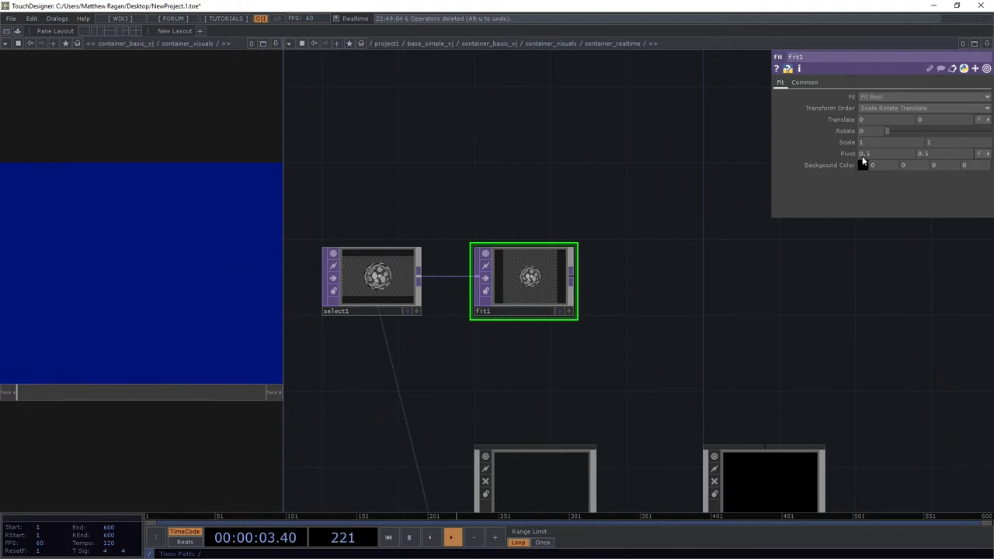
Set the Fit TOP's output resolution to 280 by 160
left_click(805, 82)
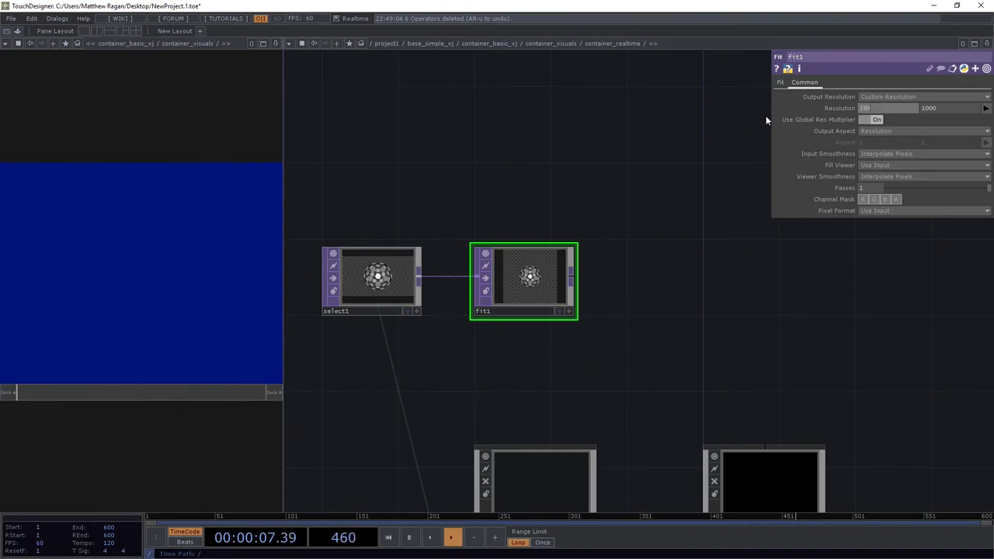
type("280")
key("Tab")
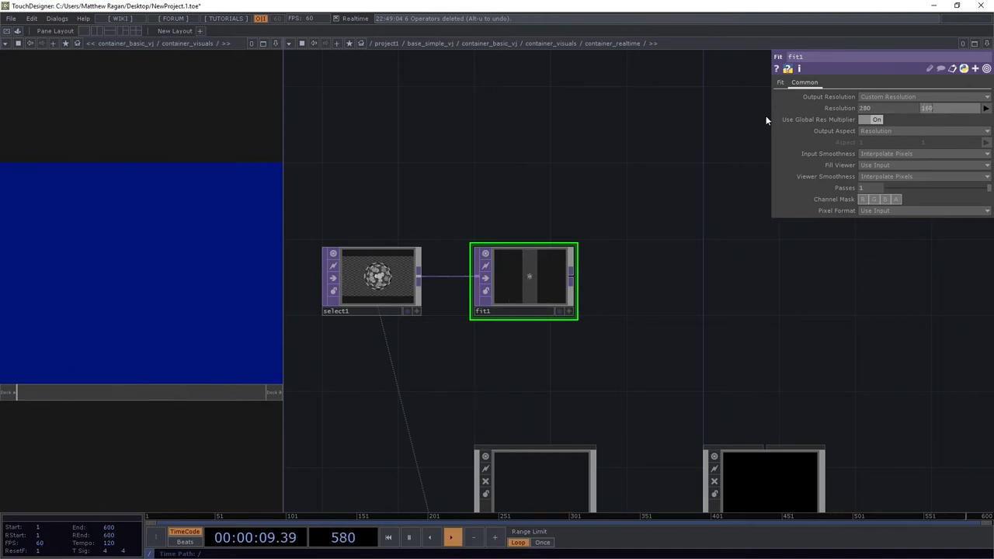
key("Return")
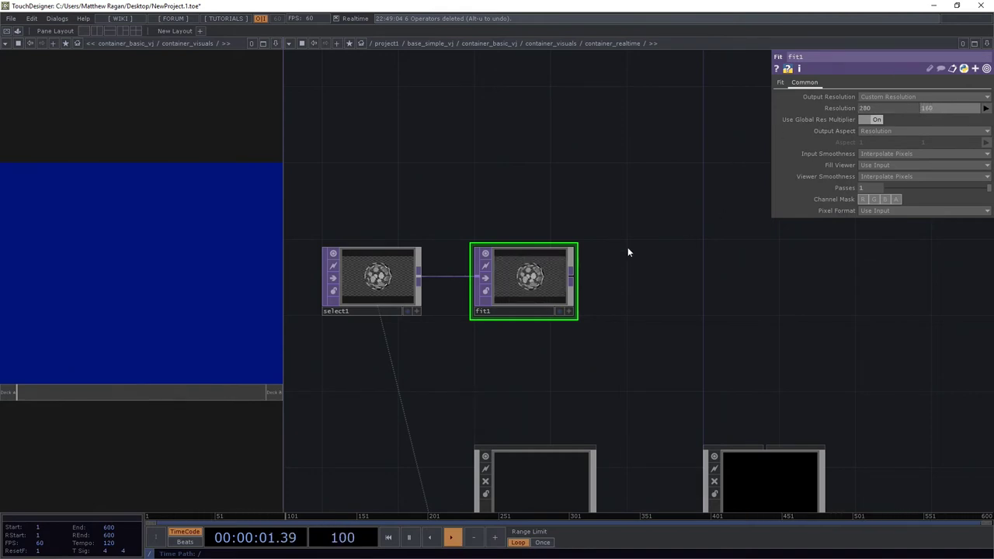
View the Fit TOP's output in a separate viewer window, and close that window
right_click(520, 269)
left_click(542, 253)
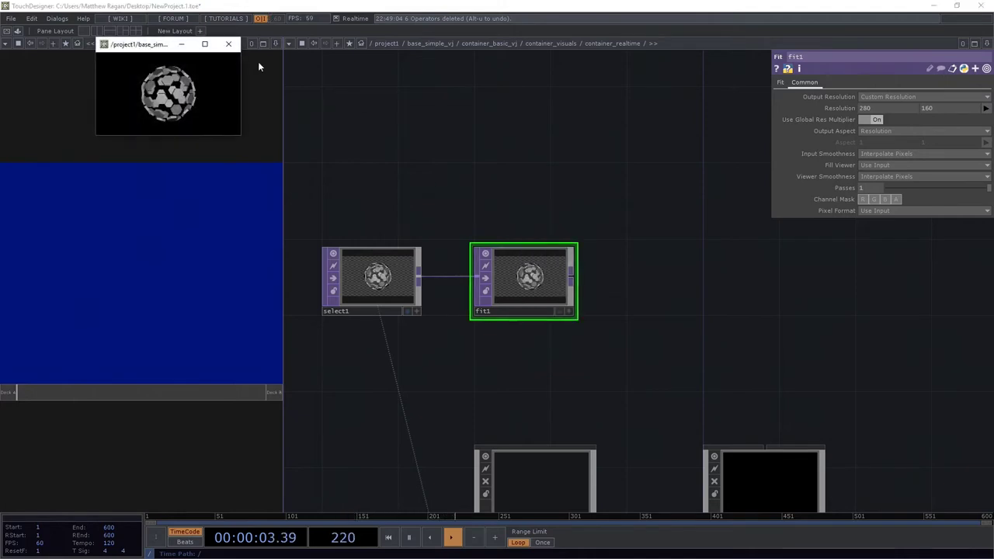
left_click(228, 42)
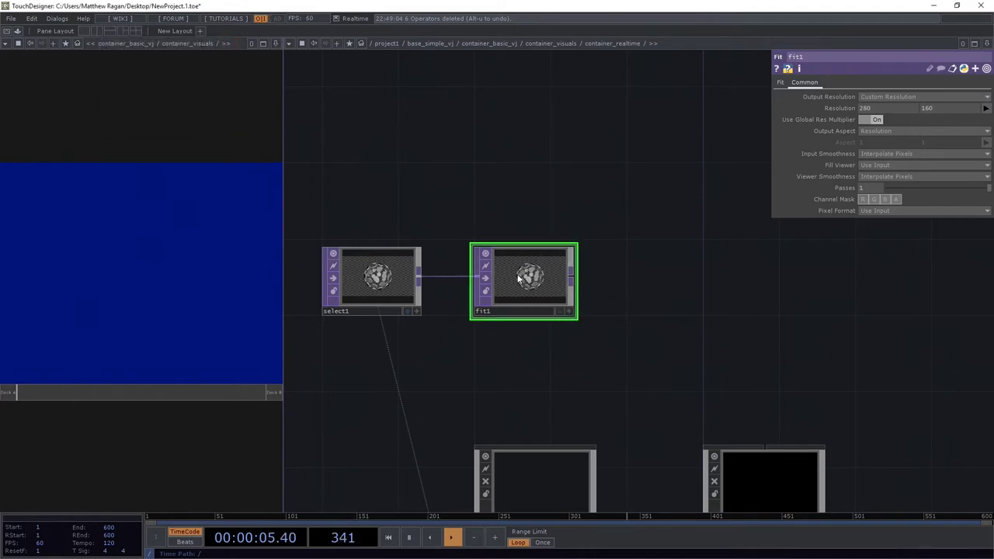
Add a Cache TOP to the right of the Fit TOP and connect it to the Fit output
key("Tab")
type("ca")
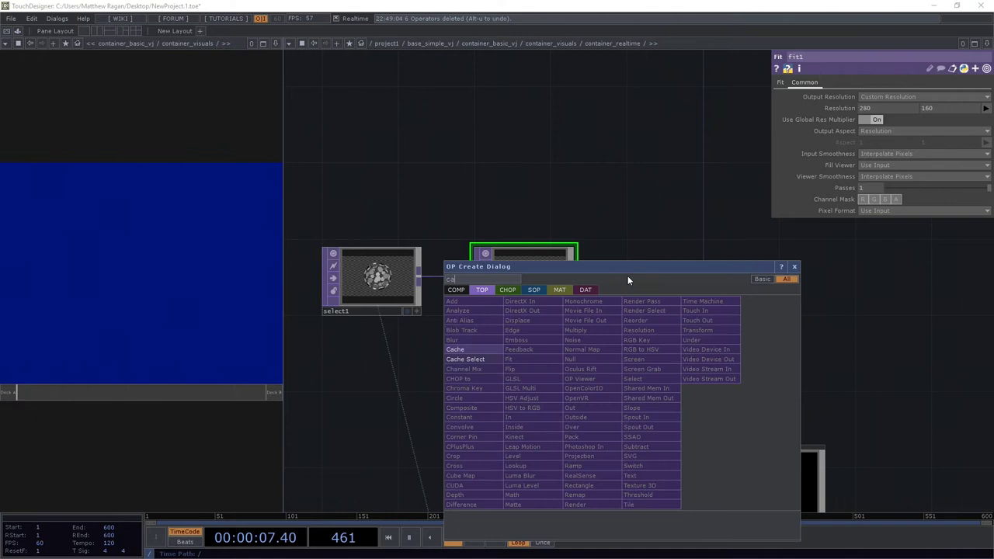
left_click(489, 350)
left_click(701, 255)
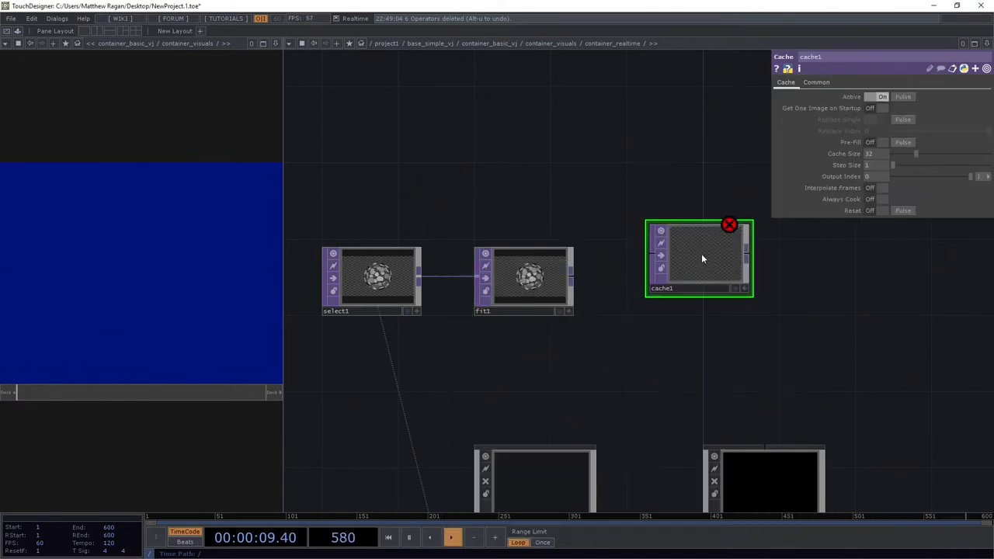
scroll(676, 269, "up", 5)
left_click_drag(683, 267, 621, 330)
mouse_move(397, 296)
left_mouse_down()
mouse_move(422, 307)
mouse_move(547, 298)
mouse_move(537, 299)
left_mouse_up()
left_click_drag(435, 317, 498, 293)
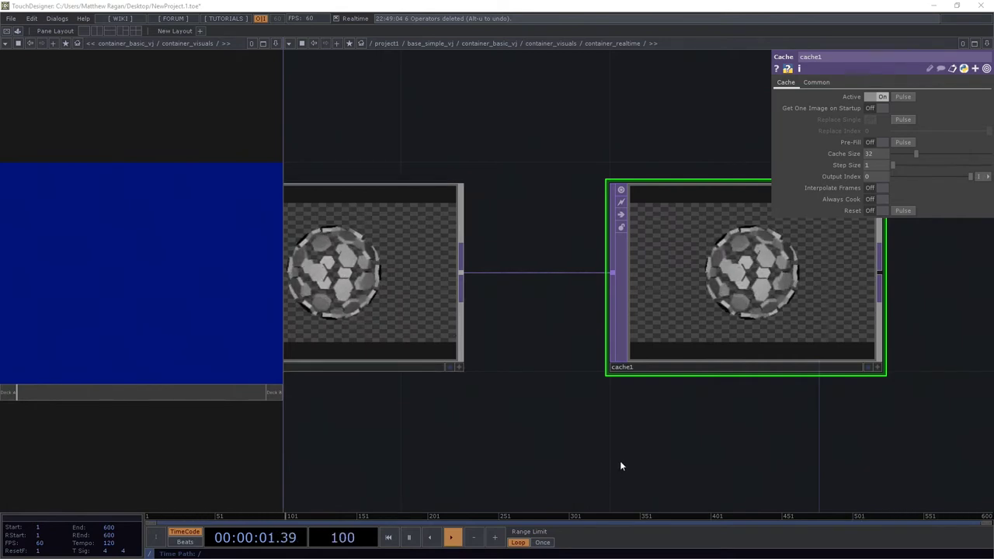
Select the Select, Fit and Cache TOPs together and move the chain left so the Cache TOP lines up above base1
scroll(642, 375, "down", 2)
left_click_drag(642, 373, 534, 352)
scroll(534, 351, "down", 5)
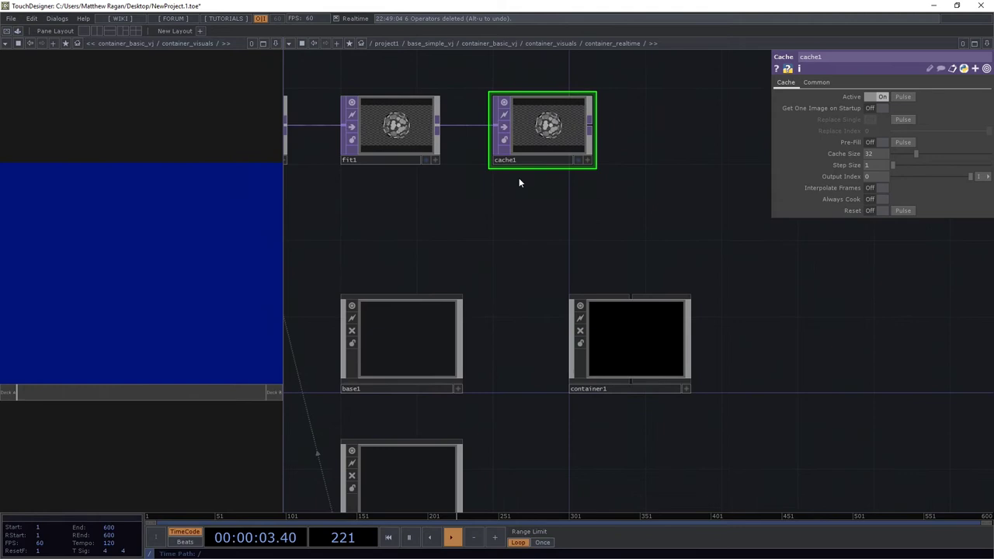
left_click_drag(520, 182, 587, 224)
left_click_drag(525, 222, 565, 234)
right_click_drag(305, 92, 647, 204)
scroll(644, 201, "up", 3)
left_click_drag(642, 200, 426, 195)
left_click(426, 195)
scroll(422, 177, "down", 5)
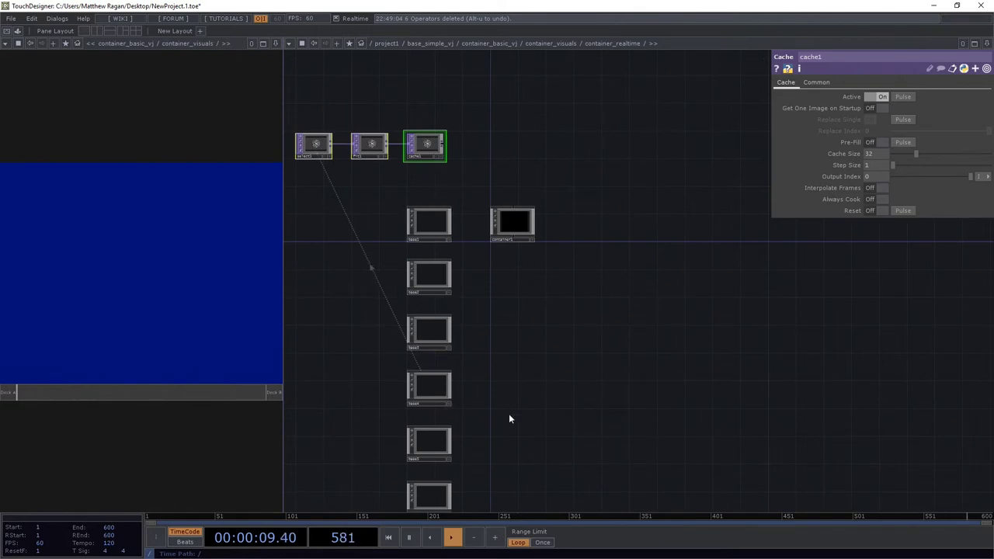
Look over the column of Base COMPs from base6 up to base1 below the thumbnail chain
left_click_drag(509, 415, 507, 386)
left_click_drag(468, 282, 463, 119)
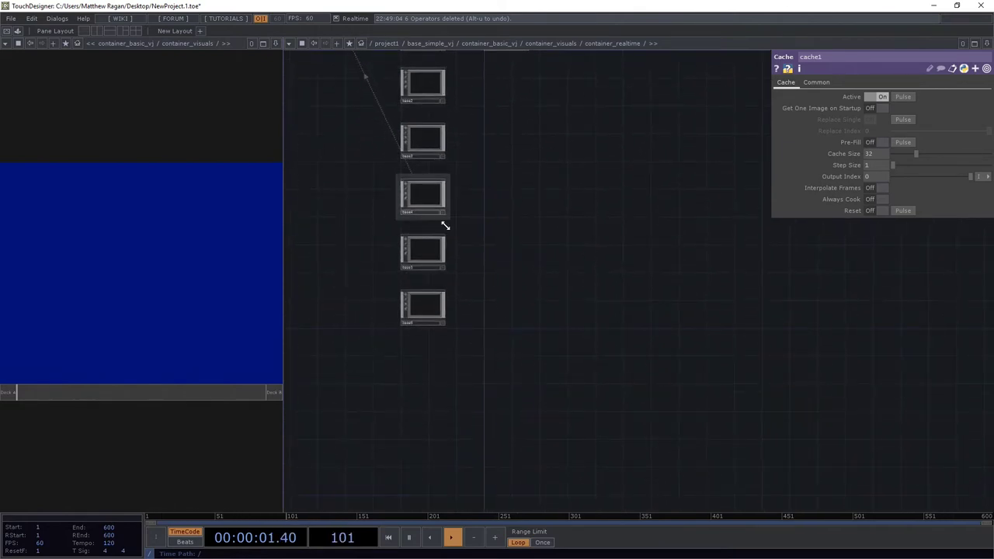
scroll(473, 267, "up", 6)
right_click_drag(513, 317, 388, 449)
left_click_drag(384, 397, 389, 409)
left_click_drag(404, 358, 404, 365)
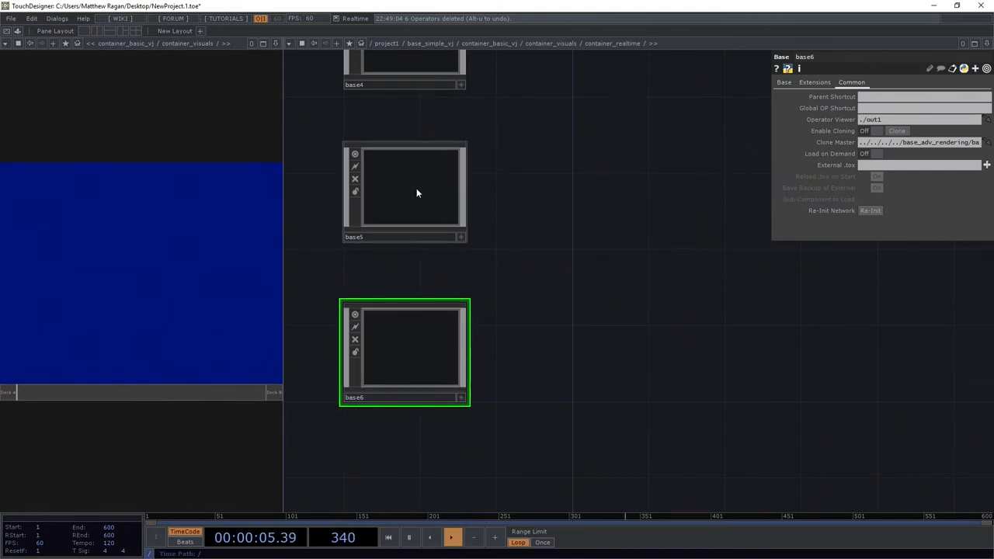
left_click_drag(408, 187, 407, 195)
left_click_drag(496, 215, 482, 398)
left_click_drag(386, 229, 386, 232)
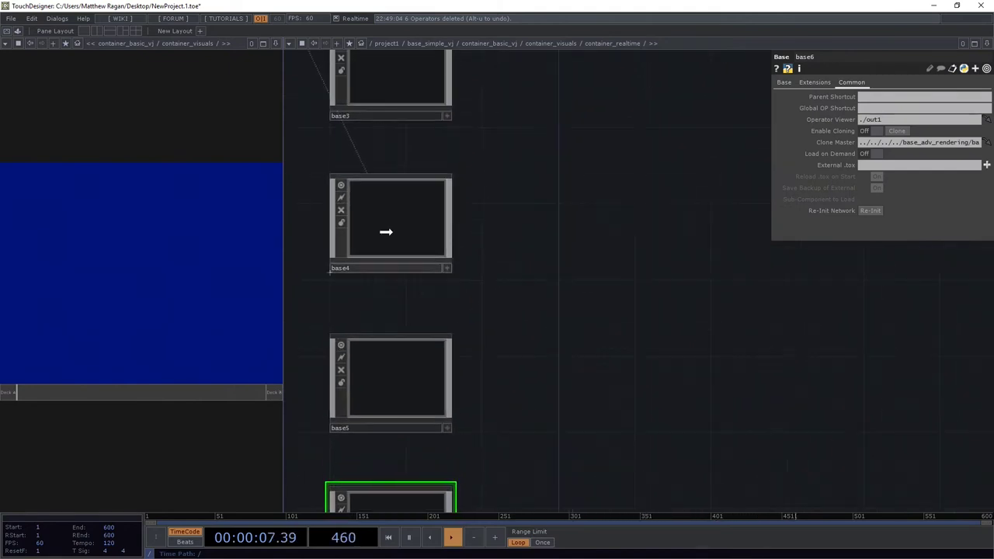
scroll(400, 237, "up", 5)
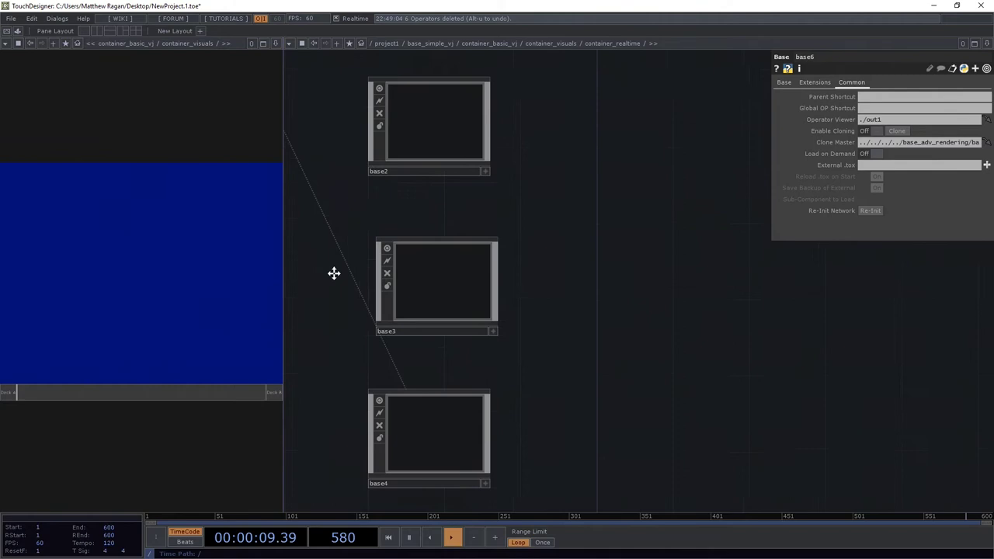
scroll(334, 274, "up", 2)
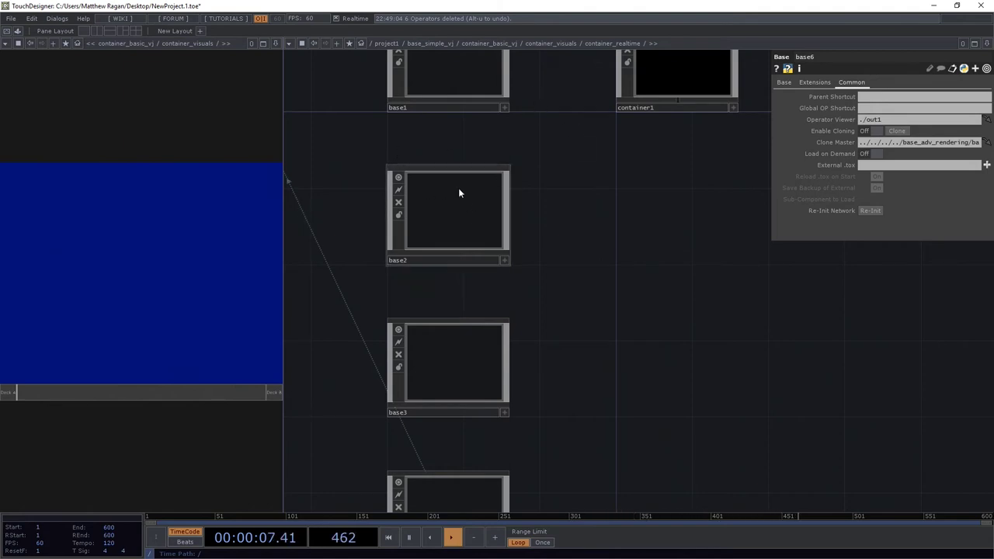
left_click_drag(338, 182, 377, 414)
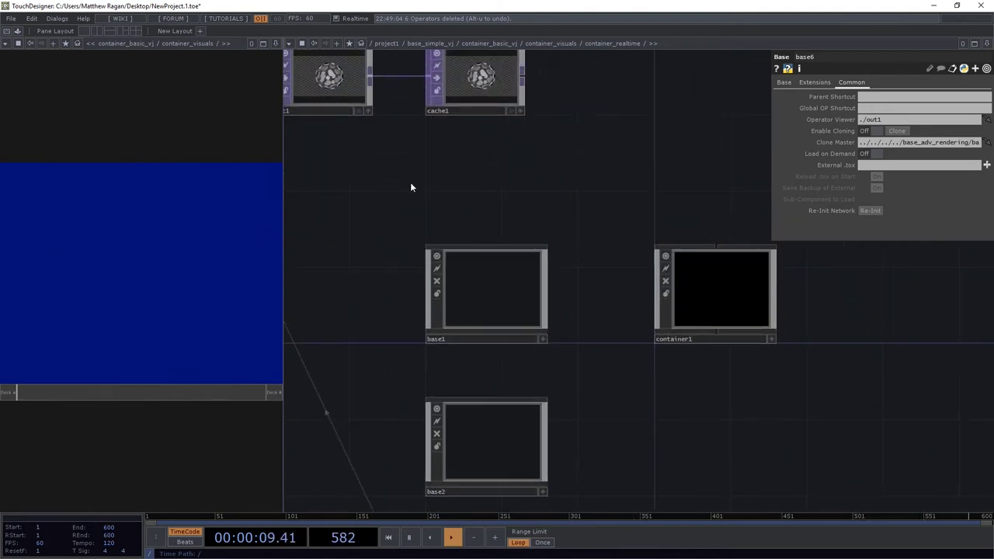
left_click_drag(409, 198, 466, 221)
Set the Cache TOP's cache size to 6
left_click(504, 109)
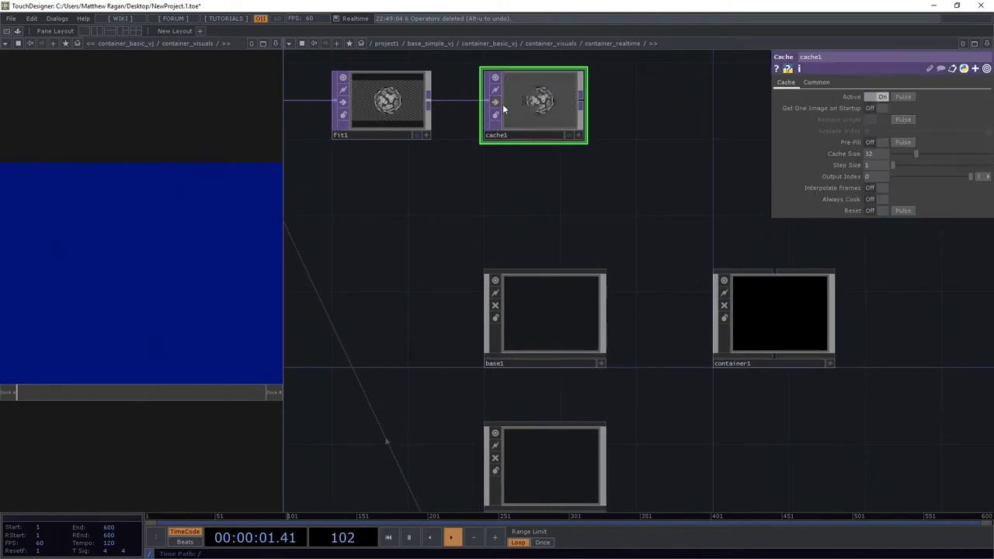
left_click_drag(535, 259, 538, 343)
scroll(537, 186, "up", 4)
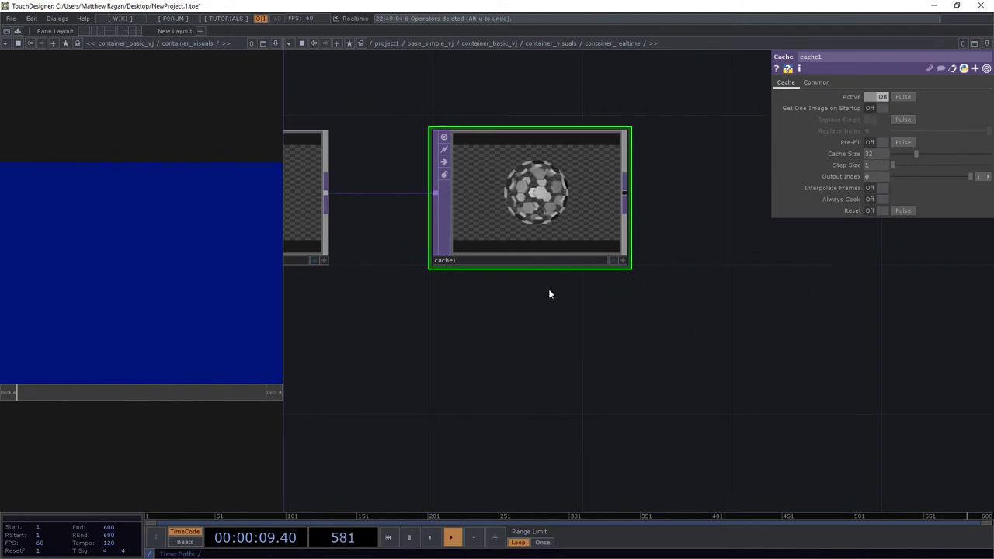
scroll(563, 248, "down", 3)
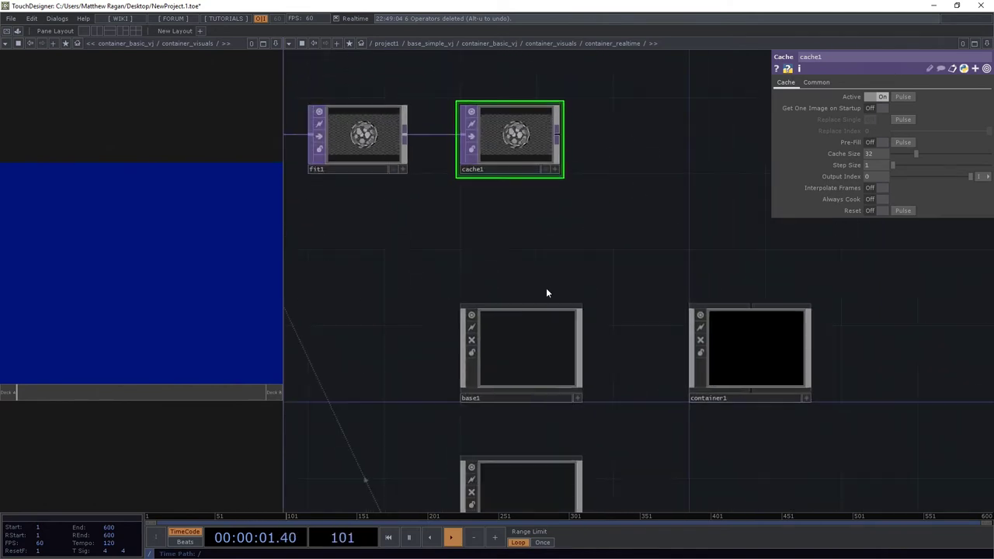
left_click(535, 315)
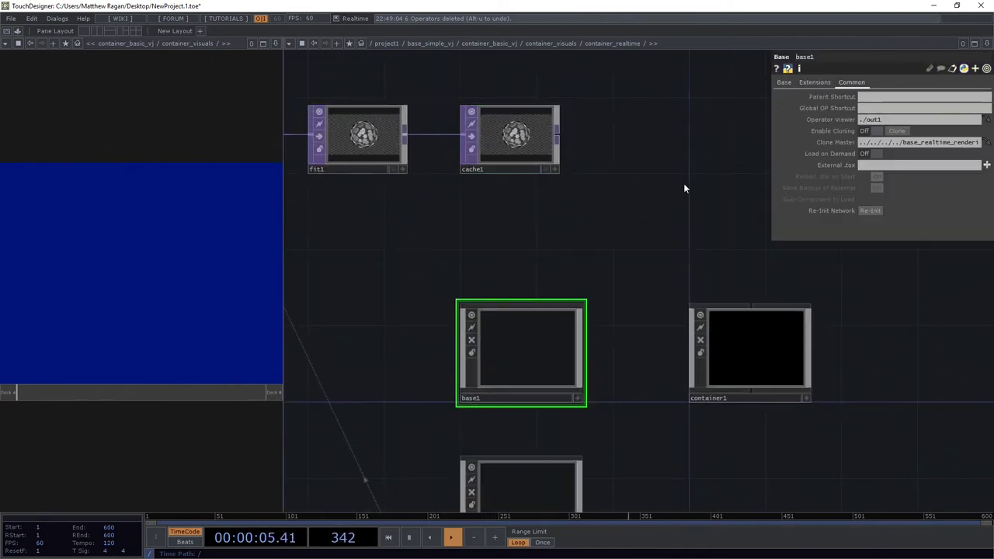
left_click_drag(560, 141, 575, 171)
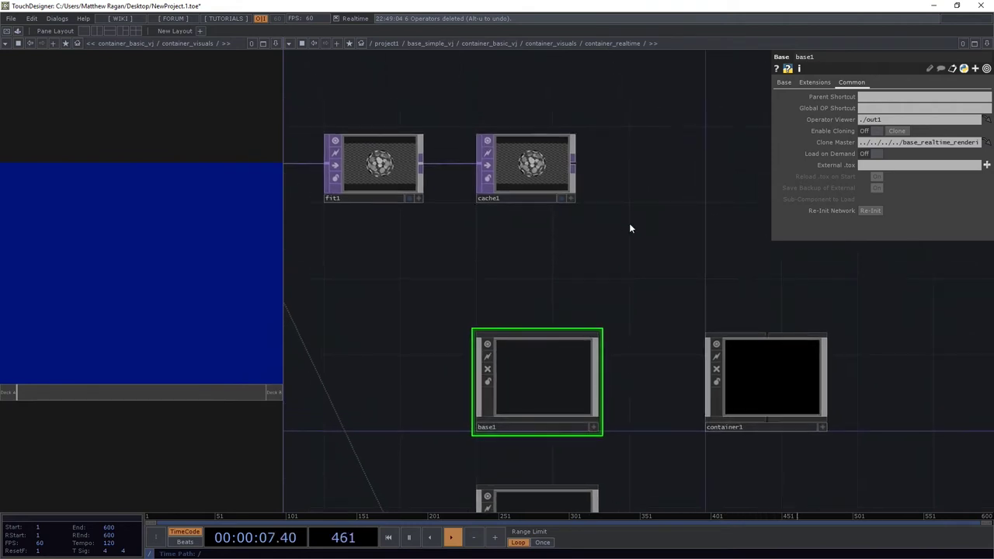
left_click(569, 184)
left_click_drag(882, 155, 784, 150)
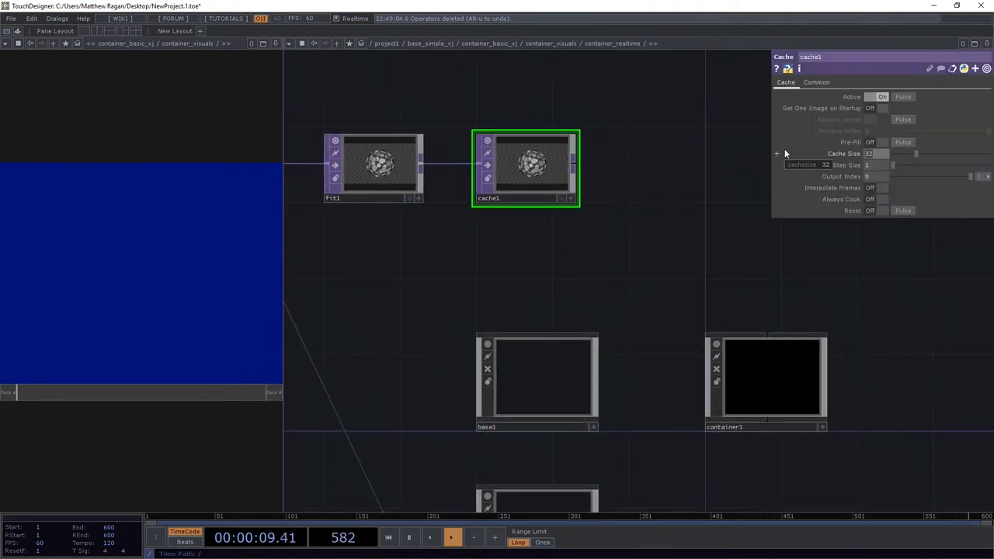
type("5")
key("Return")
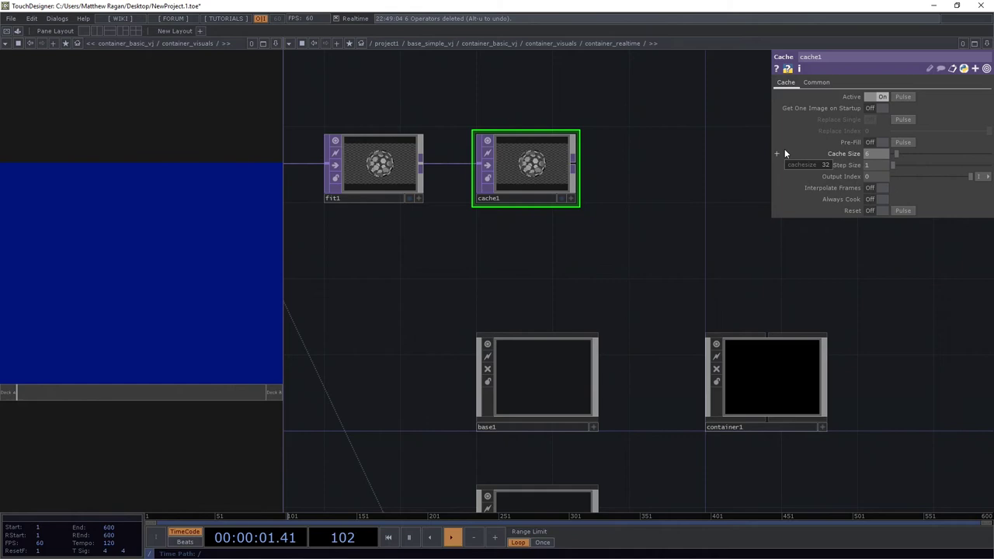
View the Cache TOP's thumbnail image up close
scroll(529, 160, "up", 3)
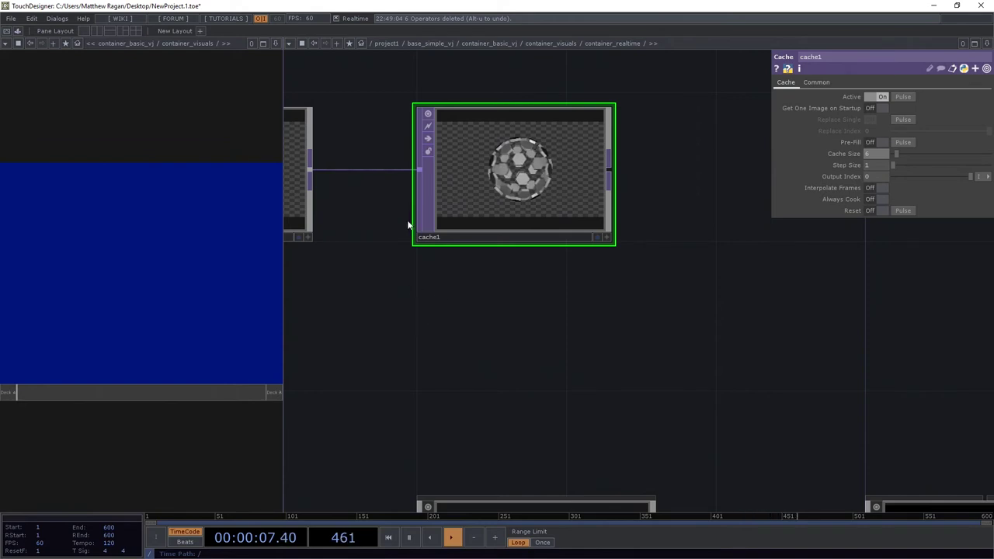
left_click_drag(450, 279, 470, 297)
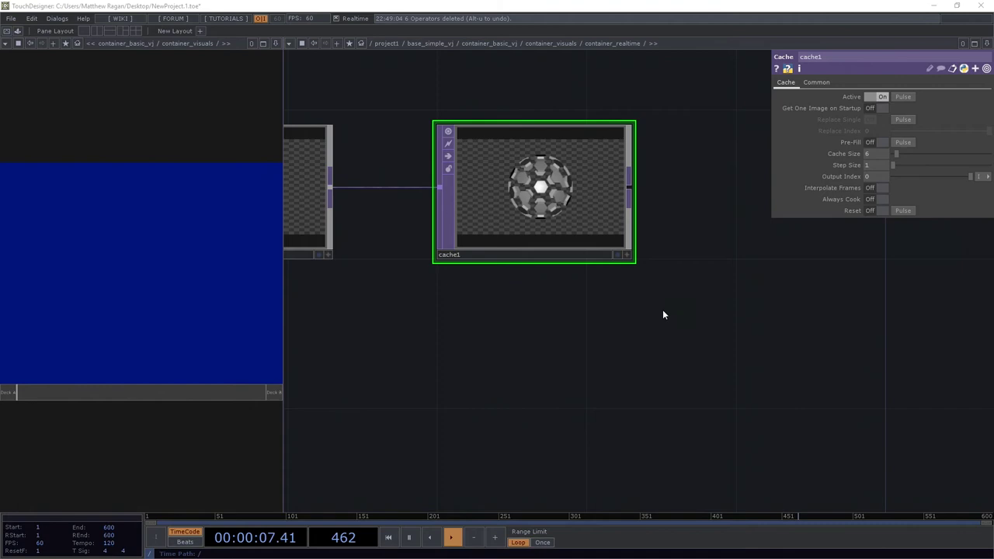
scroll(593, 259, "up", 2)
scroll(594, 259, "up", 1)
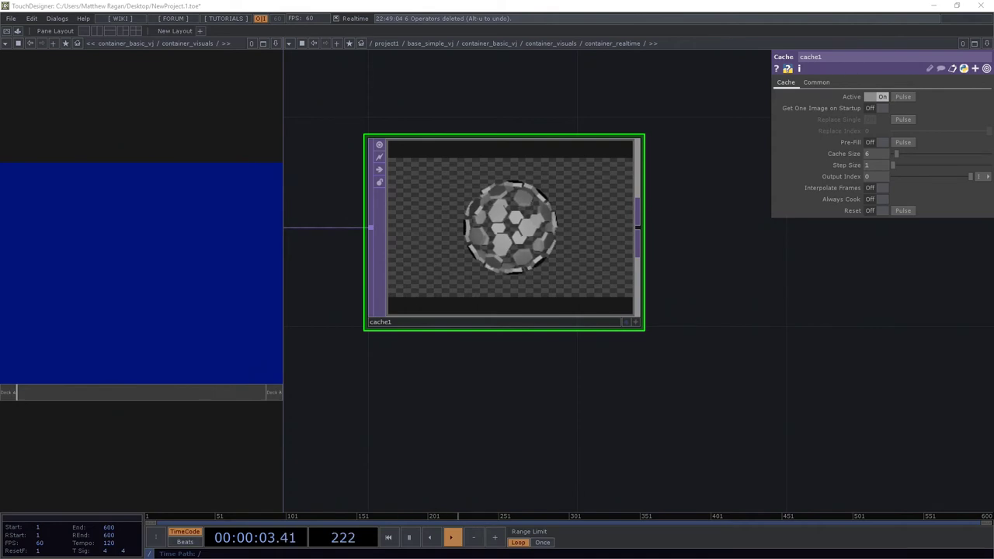
scroll(616, 230, "down", 3)
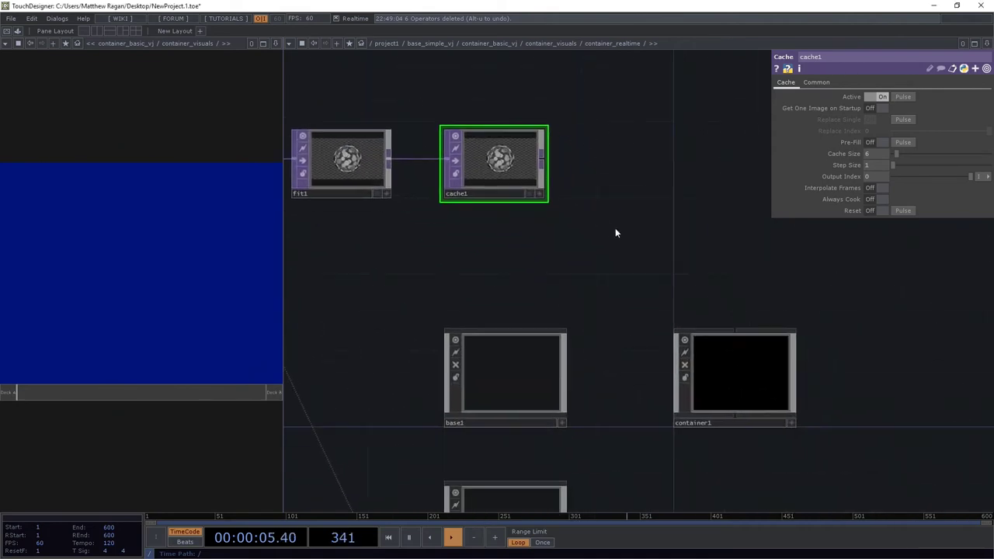
Switch to the browser with the baseCOMP Class wiki page and search the page for "find"
left_click(461, 373)
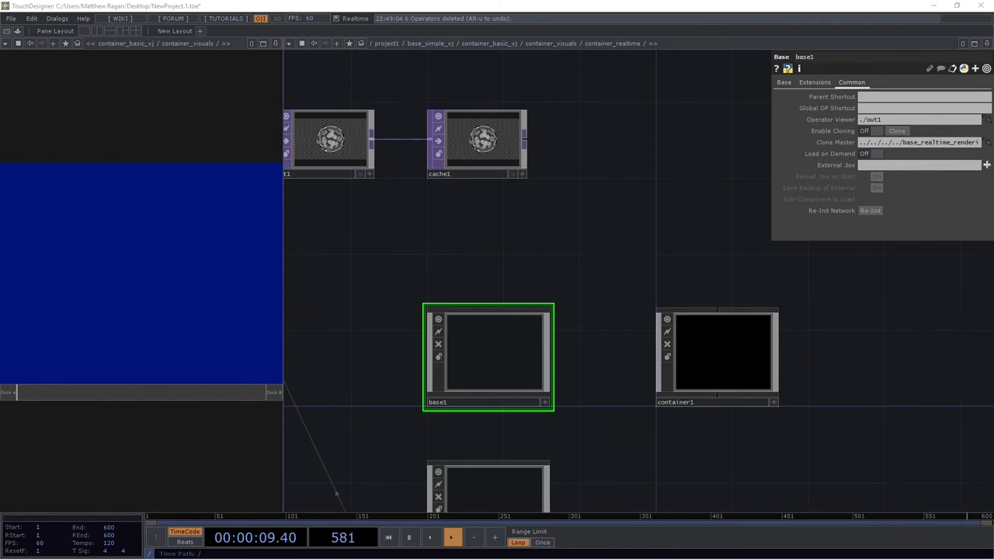
left_click_drag(0, 108, 581, 65)
double_click(567, 48)
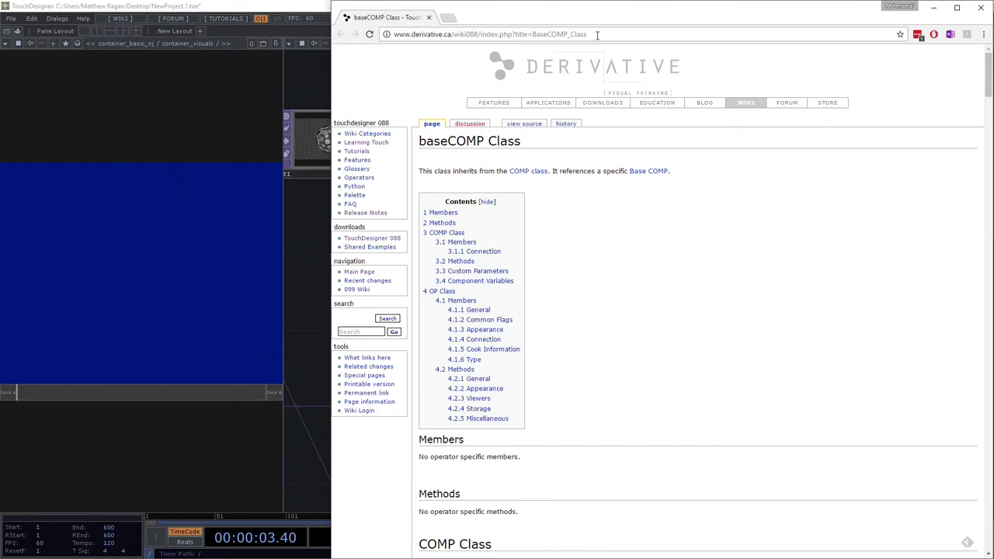
key("ctrl+f")
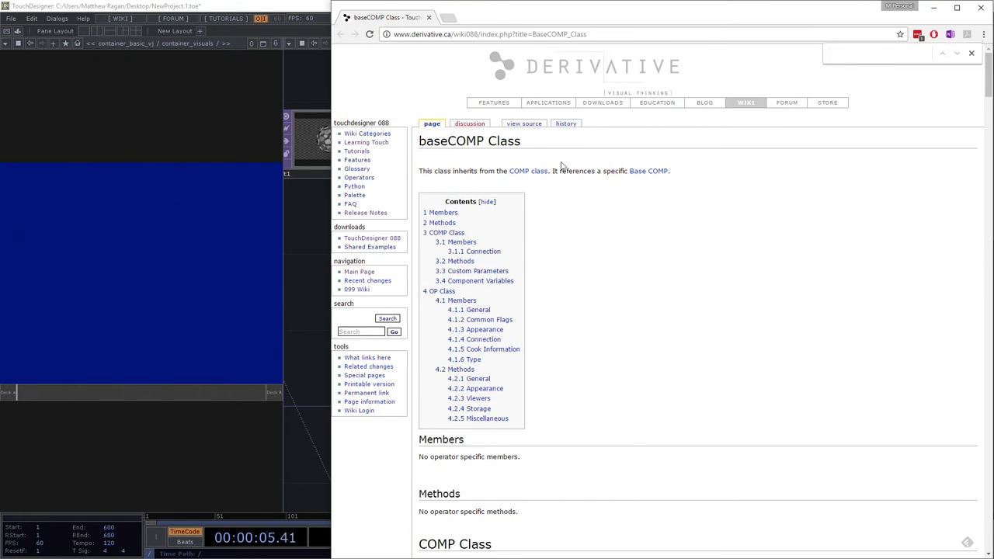
type("find")
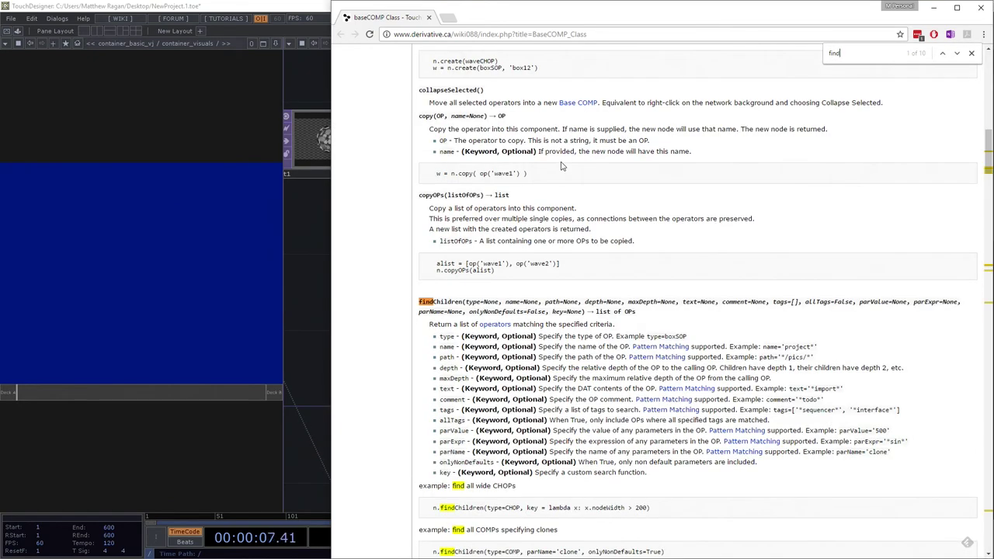
Read the findChildren method's signature and its list of keyword arguments
left_click_drag(420, 301, 528, 302)
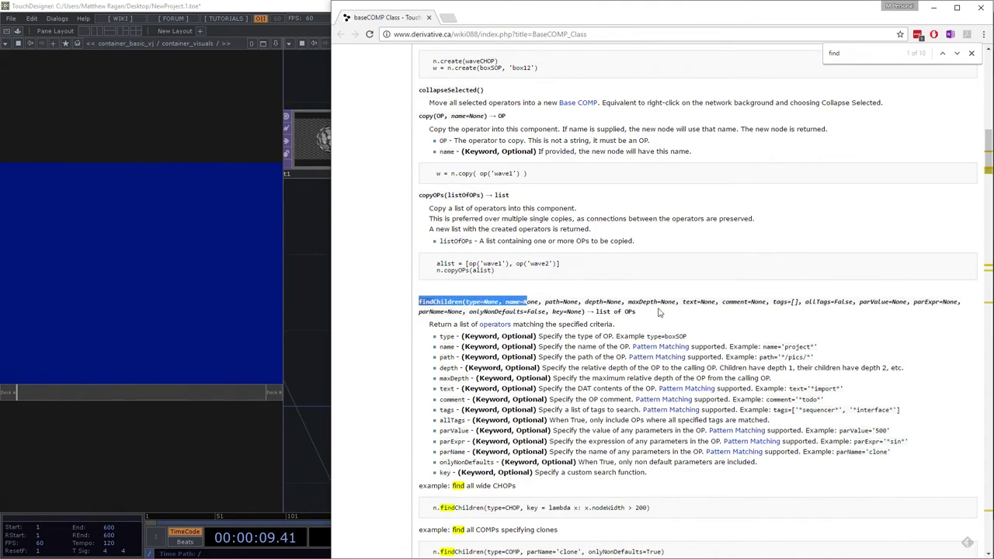
left_click(662, 309)
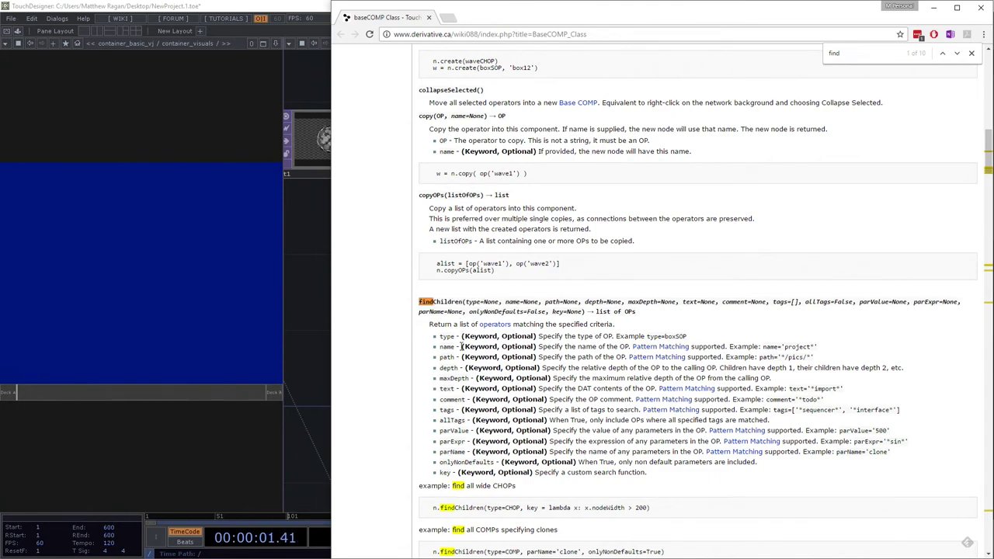
scroll(471, 378, "down", 1)
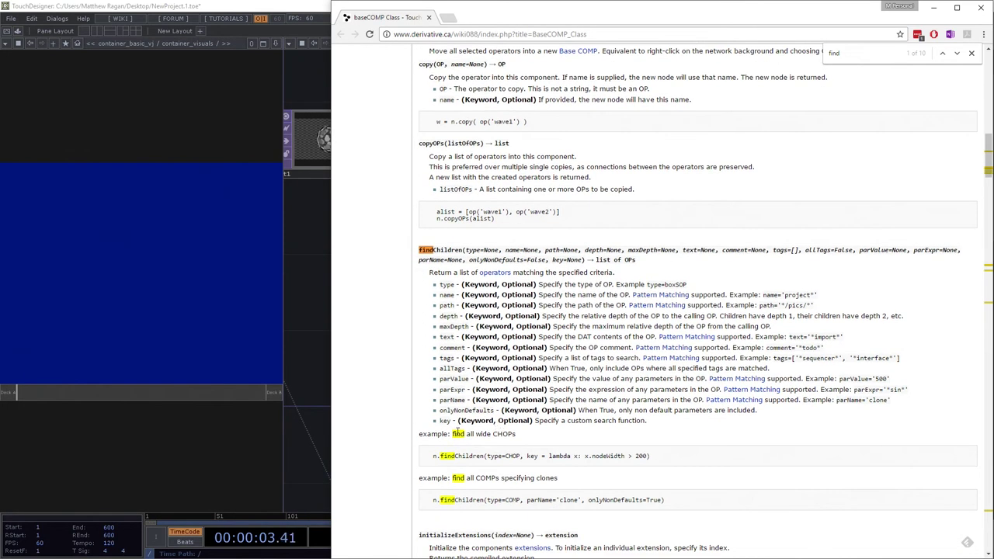
Read the findChildren examples for finding all wide CHOPs and all COMPs specifying clones
left_click_drag(433, 434, 495, 435)
left_click(525, 439)
left_click(489, 435)
left_click_drag(552, 456, 612, 456)
left_click(621, 457)
left_click_drag(487, 456, 637, 458)
left_click(637, 456)
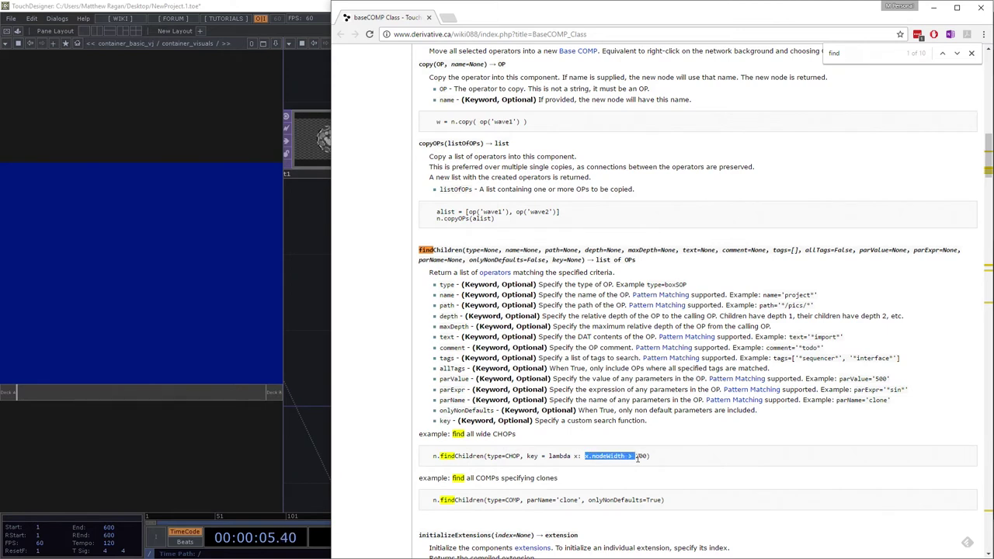
left_click(633, 469)
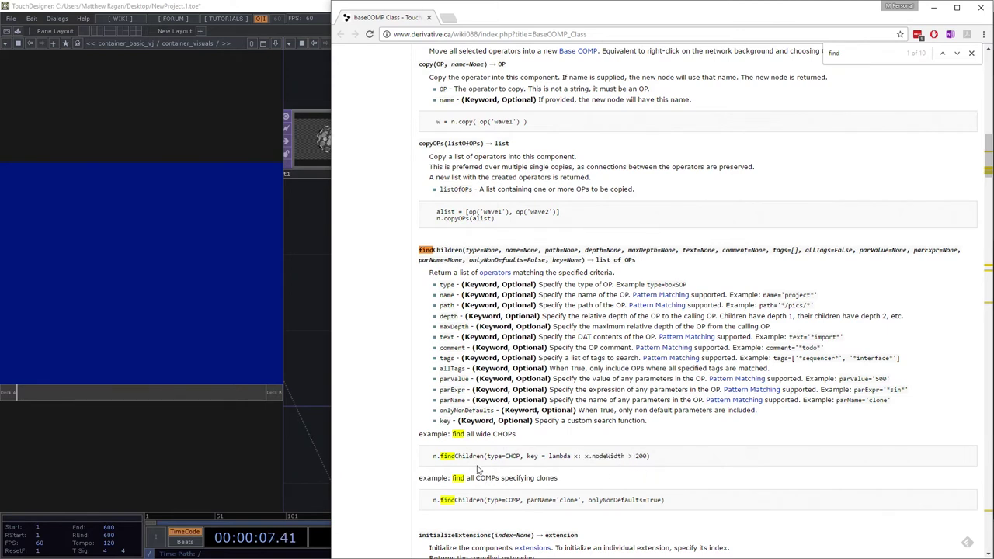
left_click_drag(438, 478, 571, 478)
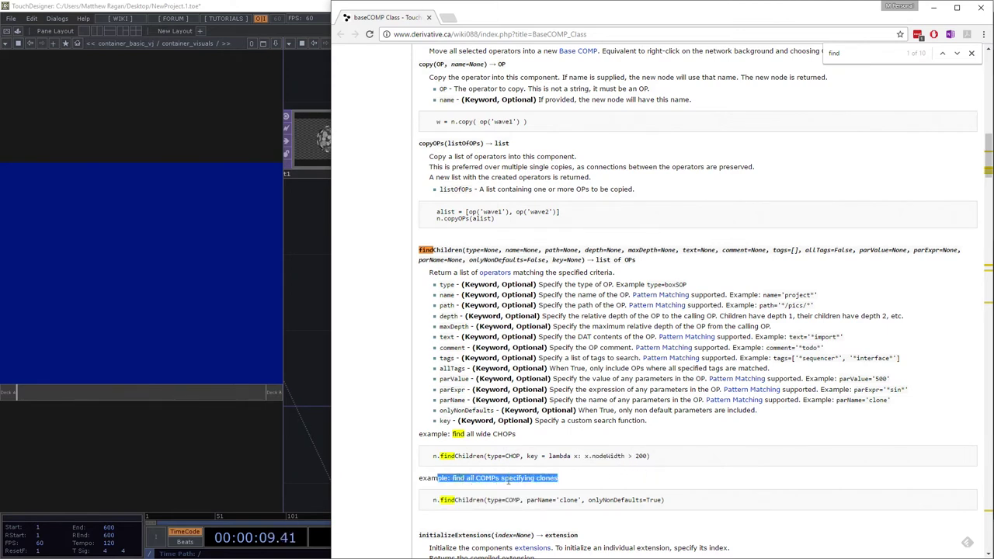
scroll(567, 482, "down", 2)
scroll(681, 77, "up", 3)
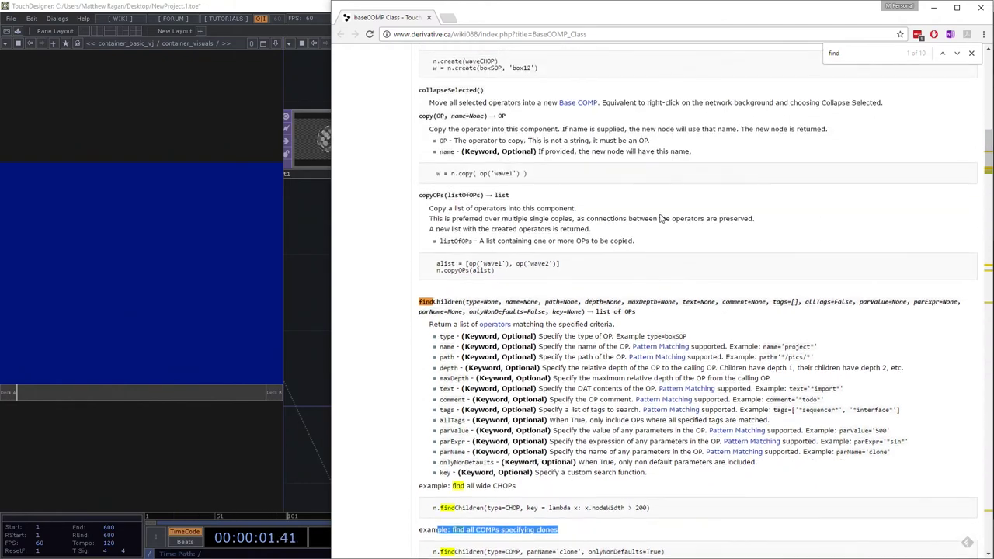
Return to TouchDesigner and add an Evaluate DAT to the right of the Cache TOP
left_click_drag(711, 24, 0, 93)
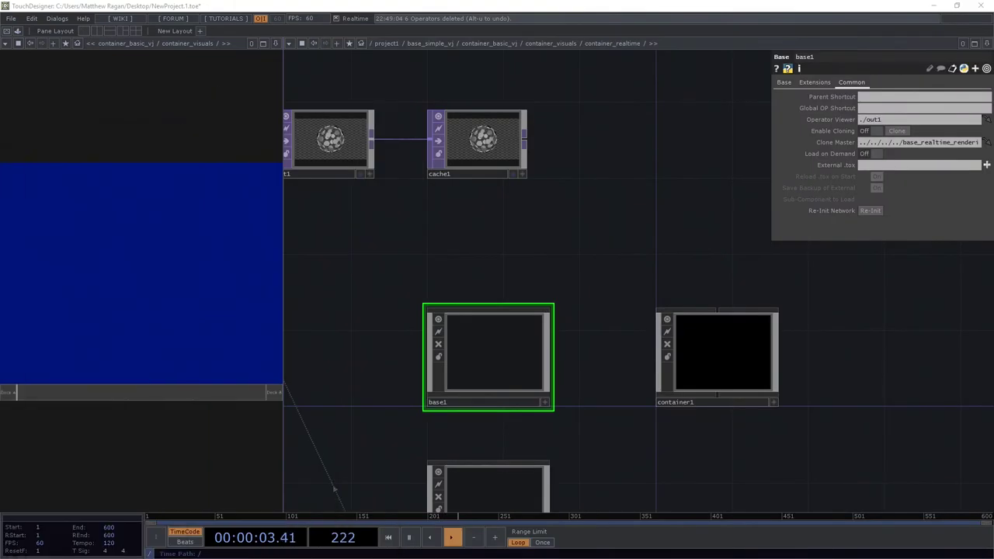
key("Tab")
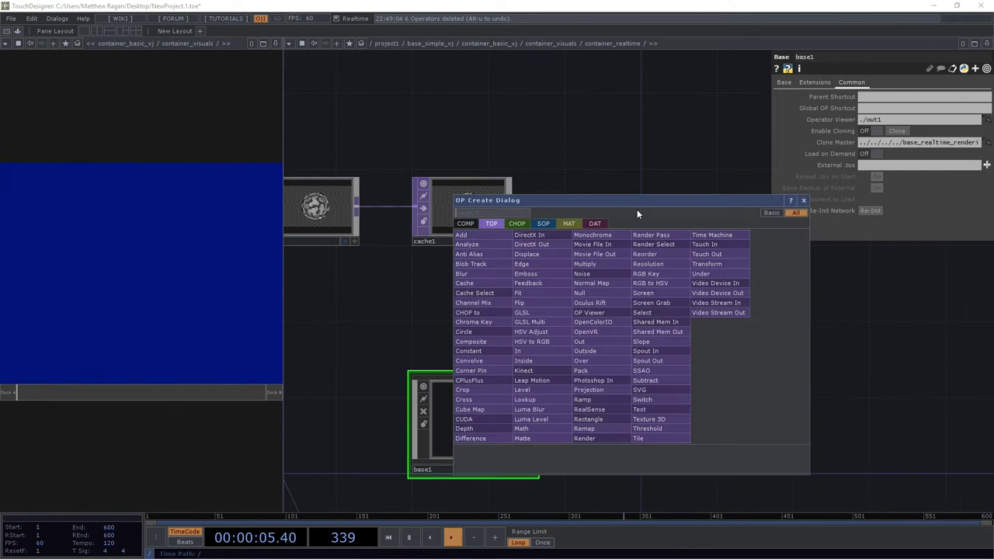
left_click(595, 225)
type("eva")
left_click(486, 302)
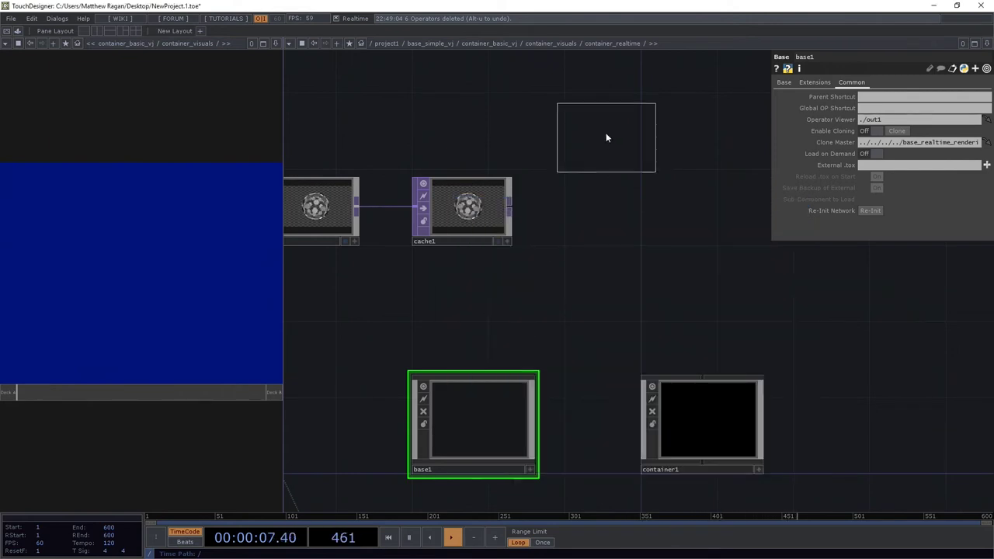
left_click(607, 214)
Review which Base COMPs in container_realtime the Evaluate DAT could find, ending back at the Evaluate DAT
scroll(607, 226, "up", 3)
scroll(476, 372, "down", 5)
left_click_drag(499, 326, 525, 202)
scroll(519, 305, "down", 1)
left_click_drag(538, 316, 497, 165)
scroll(489, 159, "down", 3)
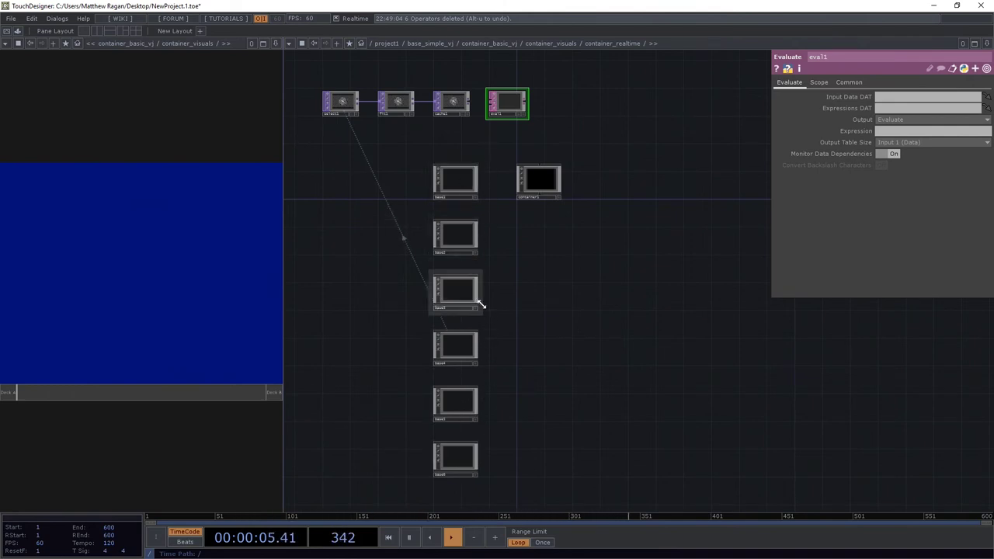
scroll(459, 177, "up", 3)
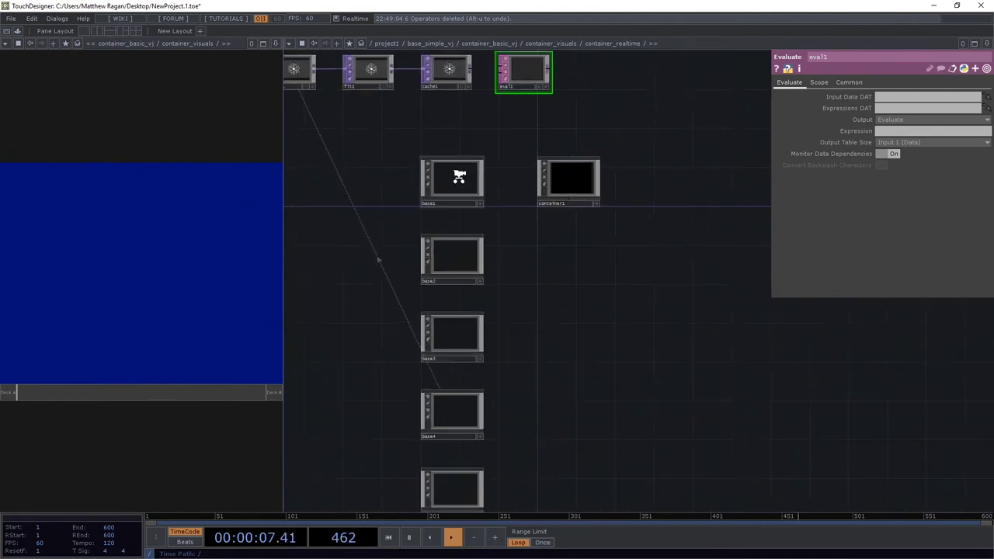
left_click_drag(527, 383, 524, 324)
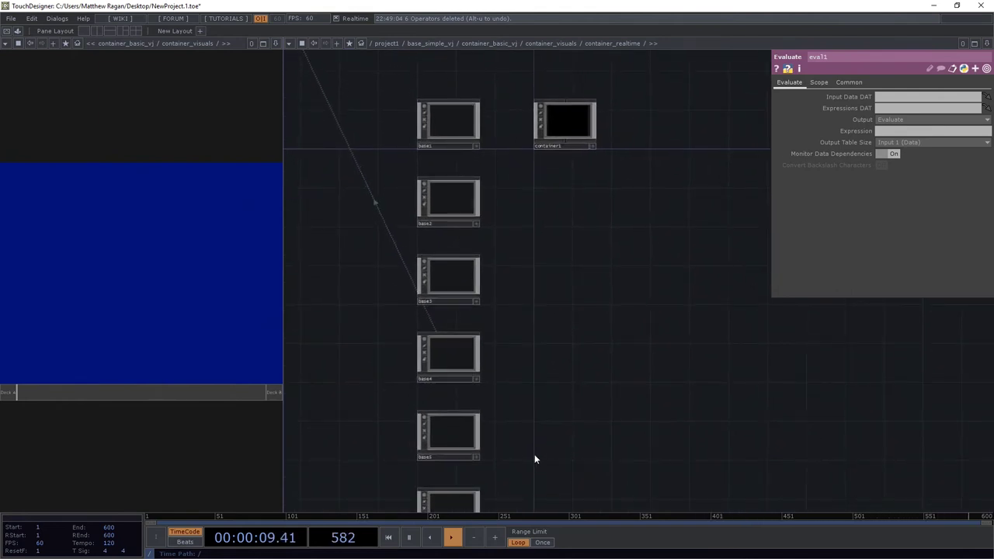
left_click_drag(506, 373, 513, 286)
left_click_drag(518, 236, 500, 459)
scroll(469, 183, "up", 4)
left_click_drag(469, 183, 517, 262)
scroll(517, 262, "up", 2)
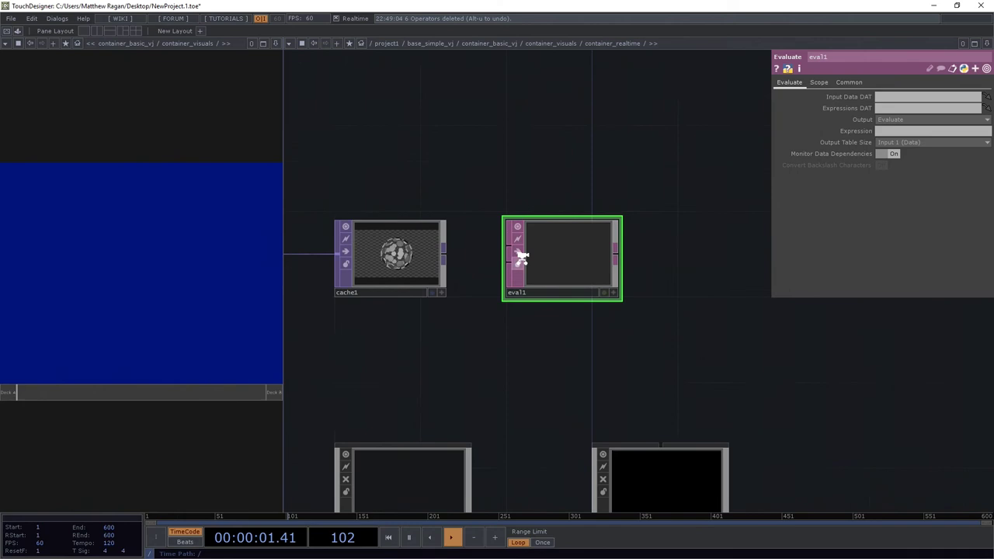
Set the Evaluate DAT's Expression to parent().findChildren( ) and widen its parameter window
left_click(883, 132)
type("op.")
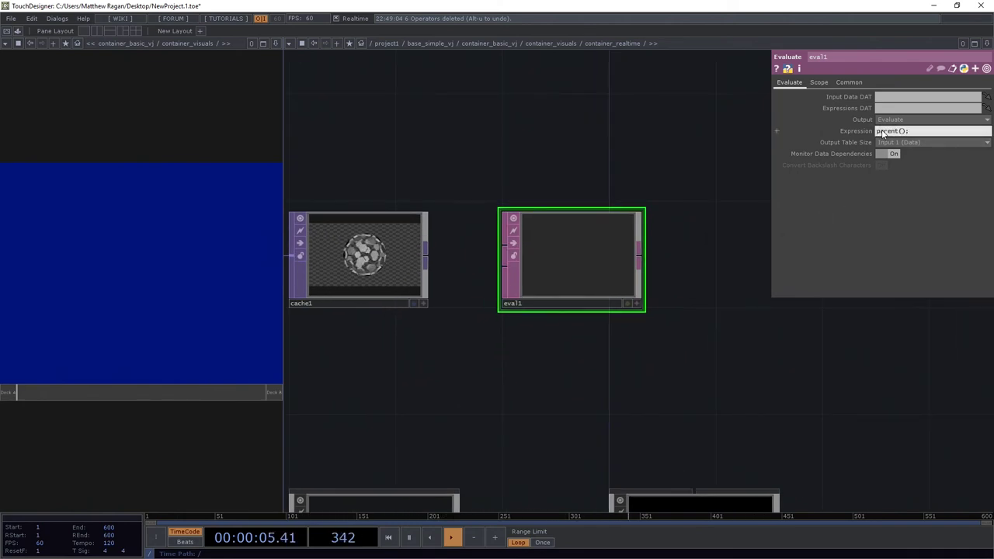
type("f")
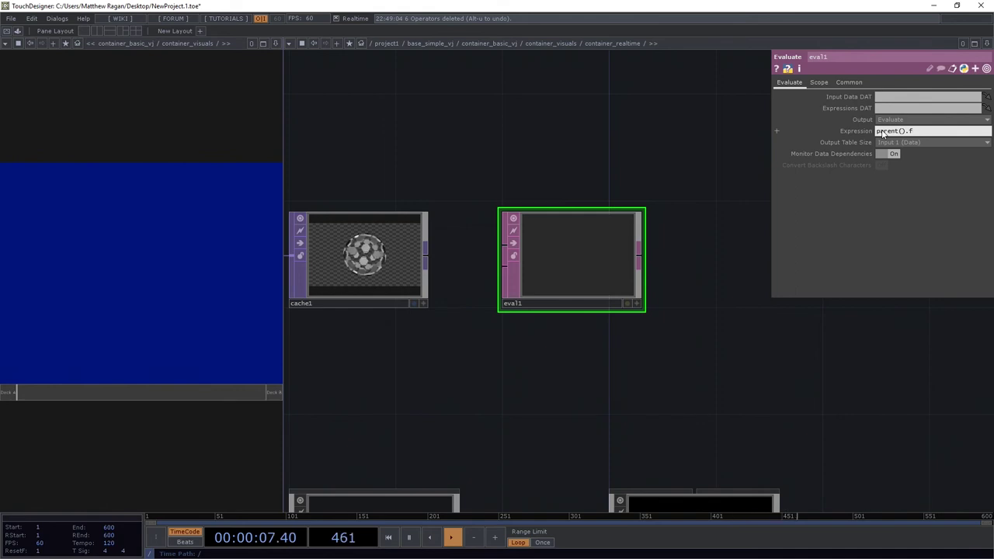
type("findChildren(")
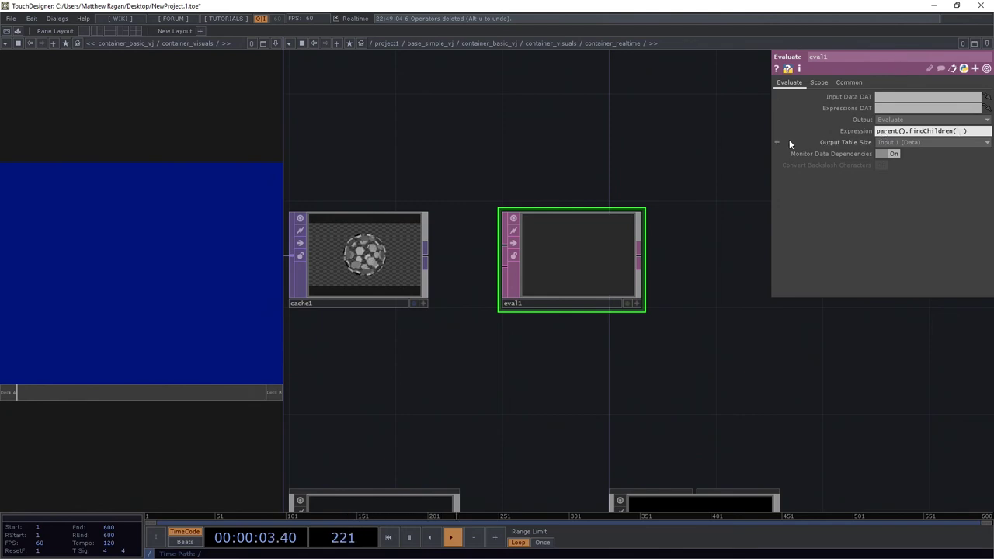
left_click_drag(772, 140, 474, 124)
left_click_drag(399, 208, 375, 328)
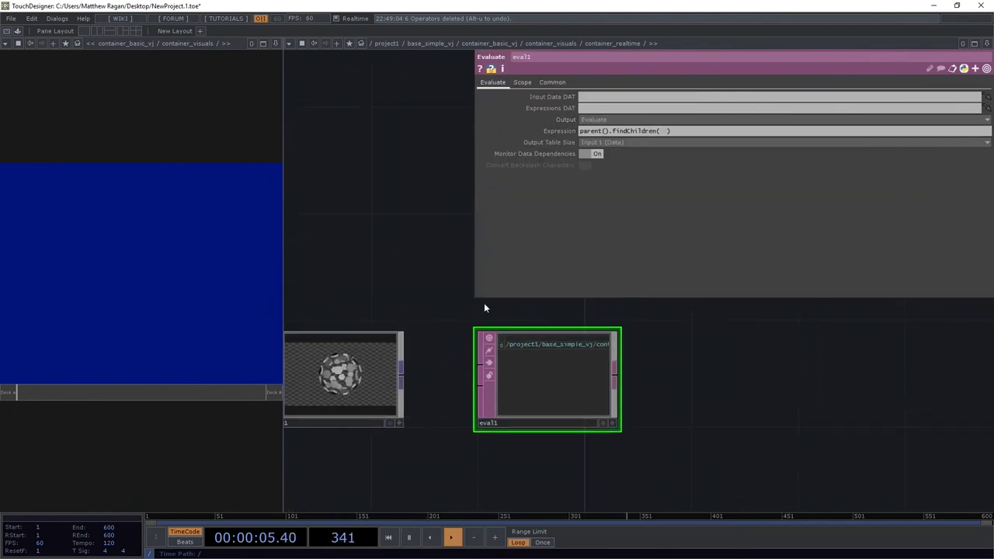
scroll(545, 345, "up", 3)
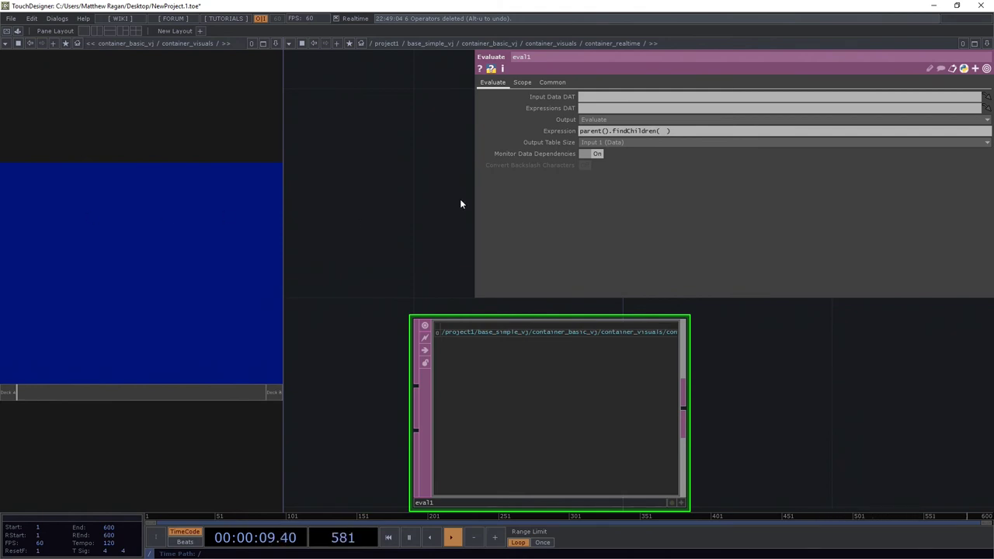
Add the arguments type=baseCOMP and depth=1 to the findChildren call in the Evaluate DAT's expression
left_click(667, 131)
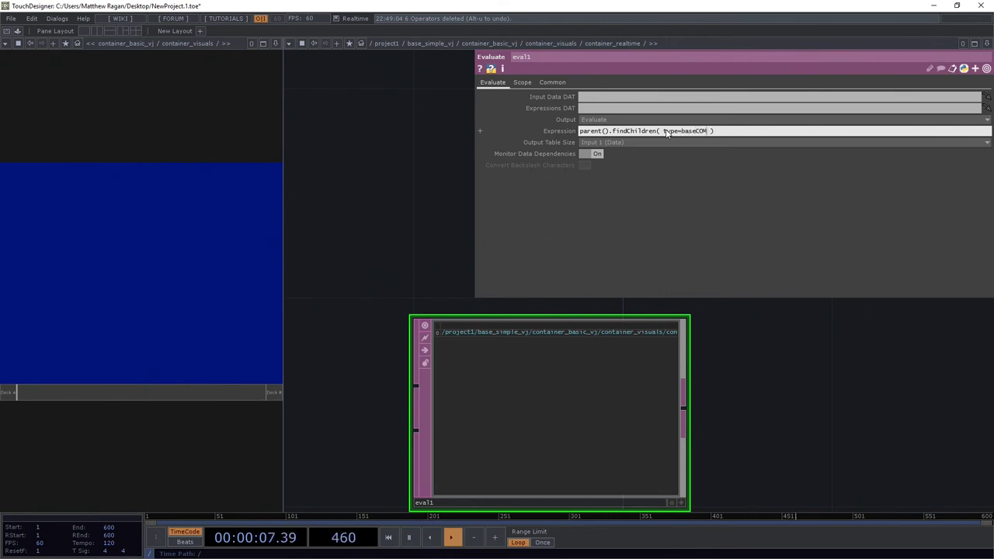
type("P")
key("Return")
type("1")
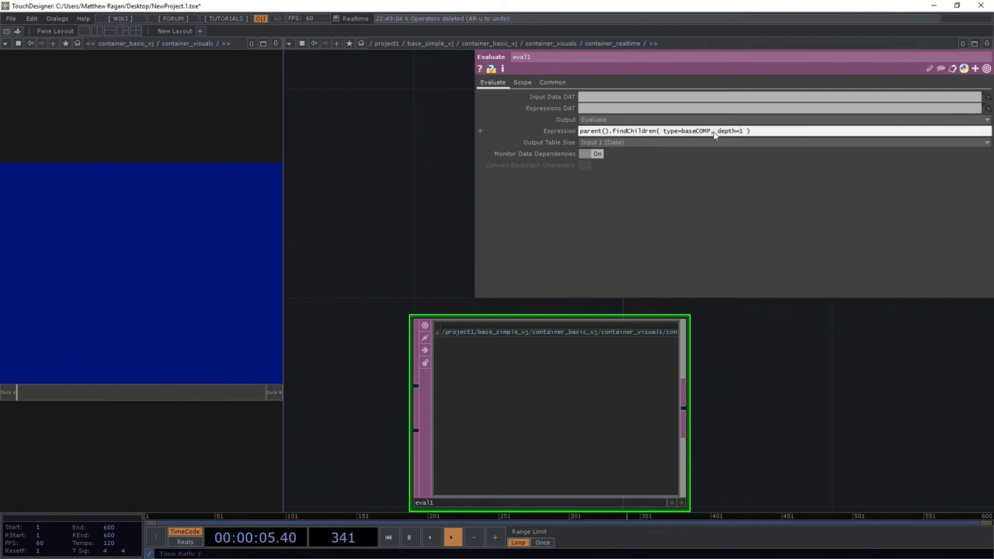
key("Return")
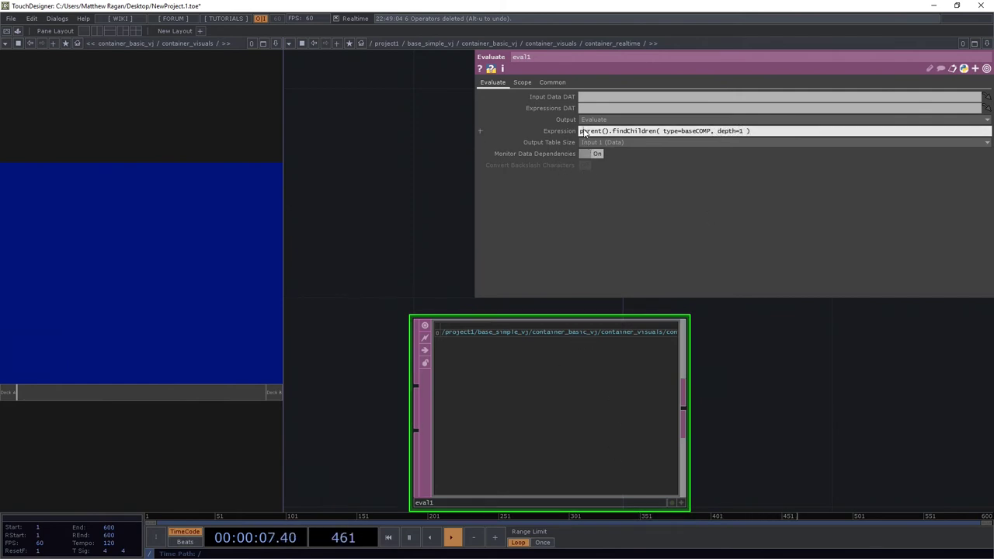
Wrap the findChildren call in len( ) with its closing parenthesis so the expression counts the Base COMPs
type("len(")
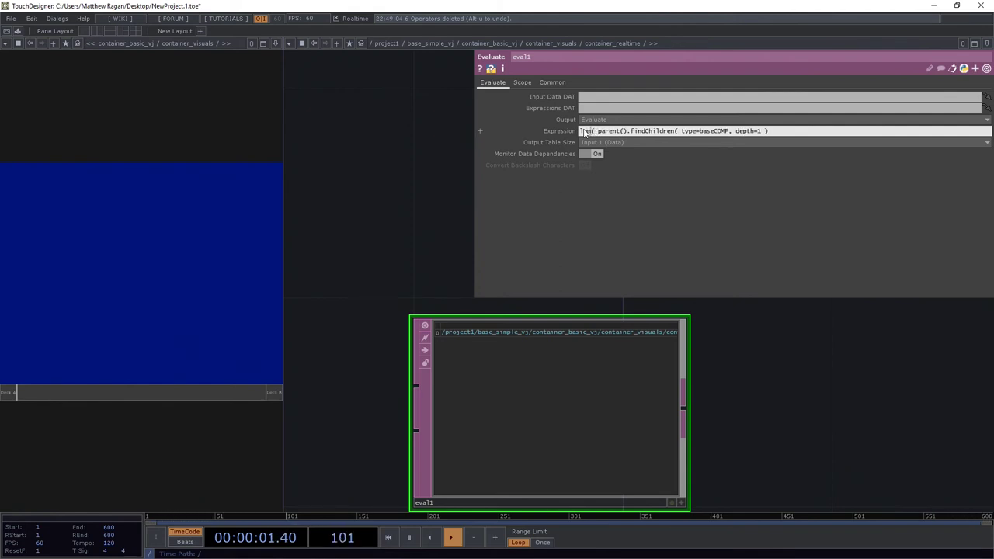
key("Return")
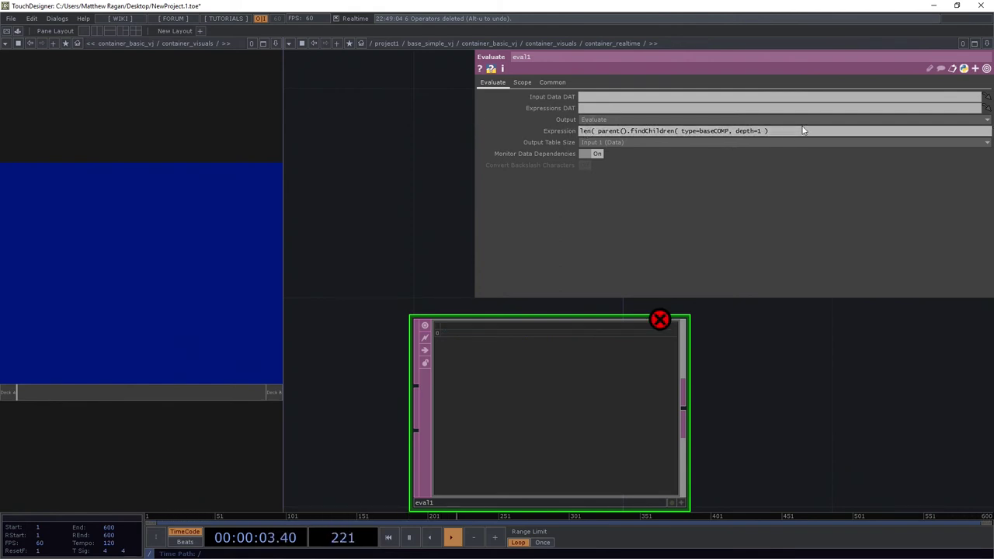
left_click(822, 132)
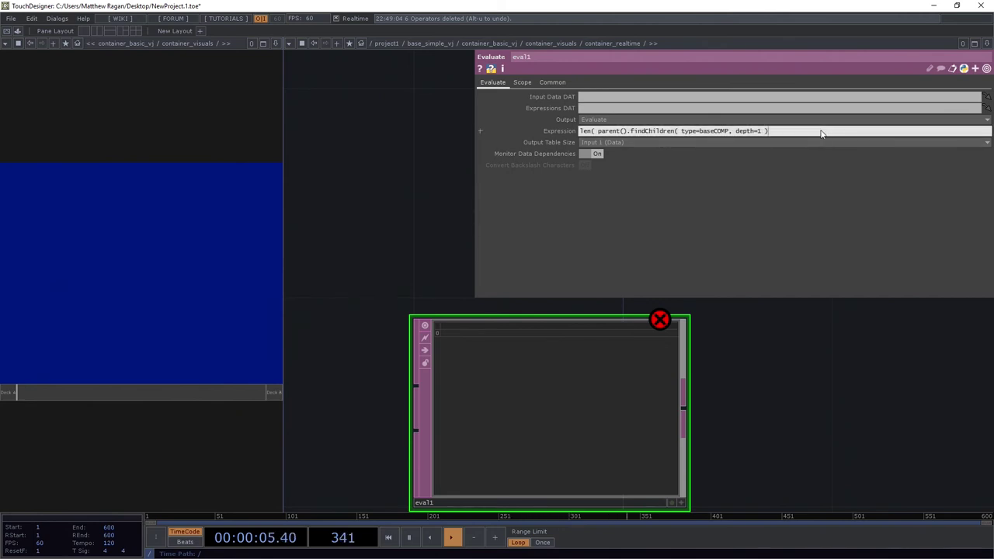
type(")")
key("Return")
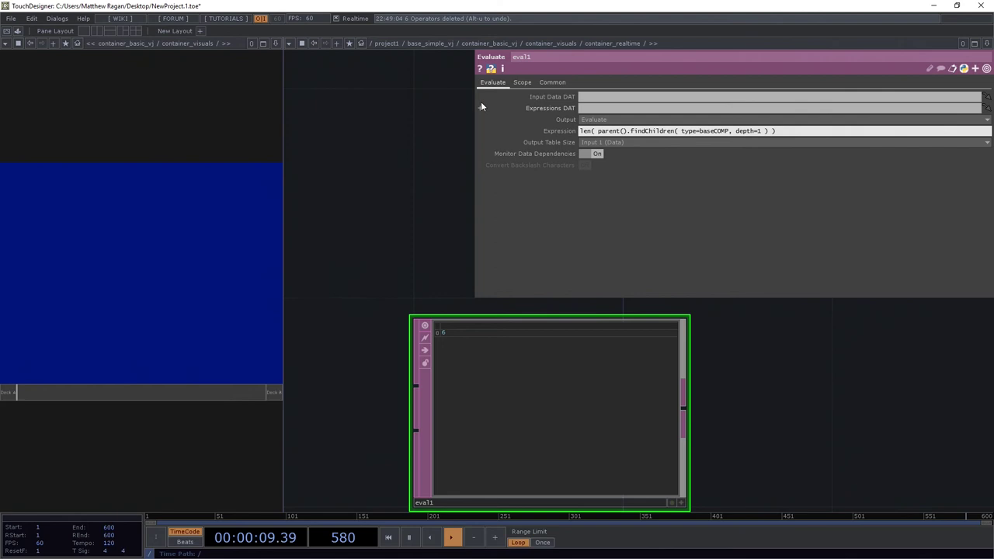
Copy the full len( parent().findChildren( type=baseCOMP, depth=1 ) ) expression into cache1's Cache Size, undoing the accidental node resize
left_click(645, 131)
key("ctrl+a")
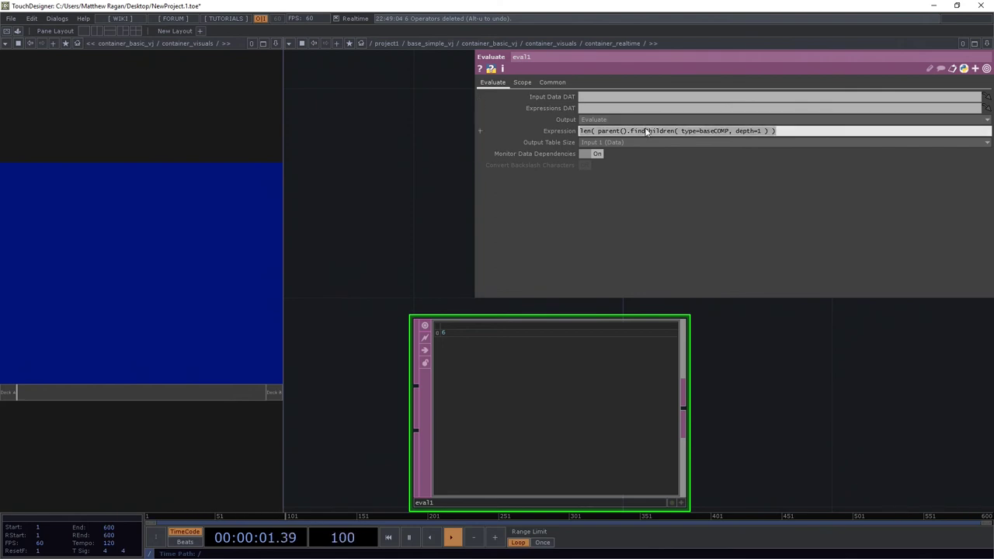
left_click_drag(476, 175, 893, 145)
left_click_drag(619, 191, 679, 194)
scroll(680, 198, "down", 5)
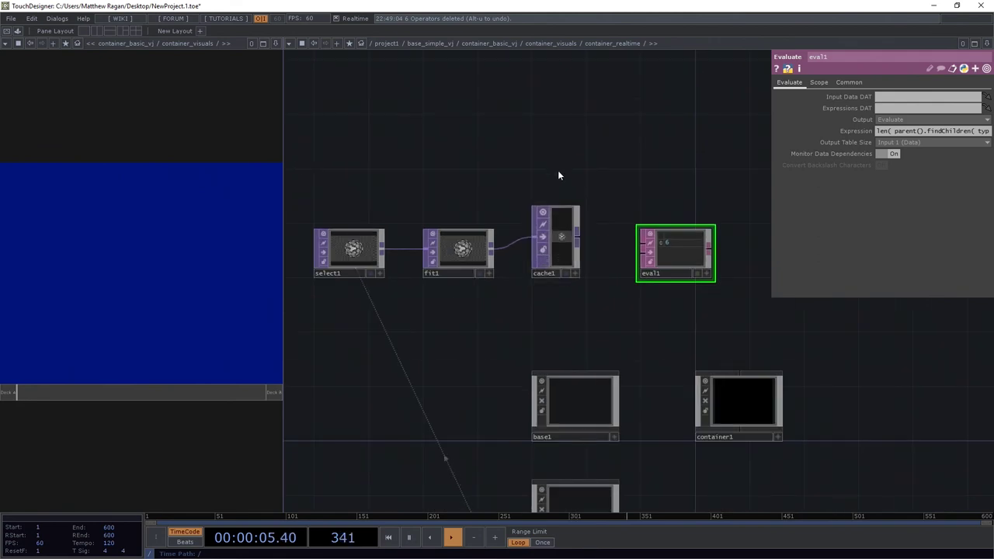
key("ctrl+z")
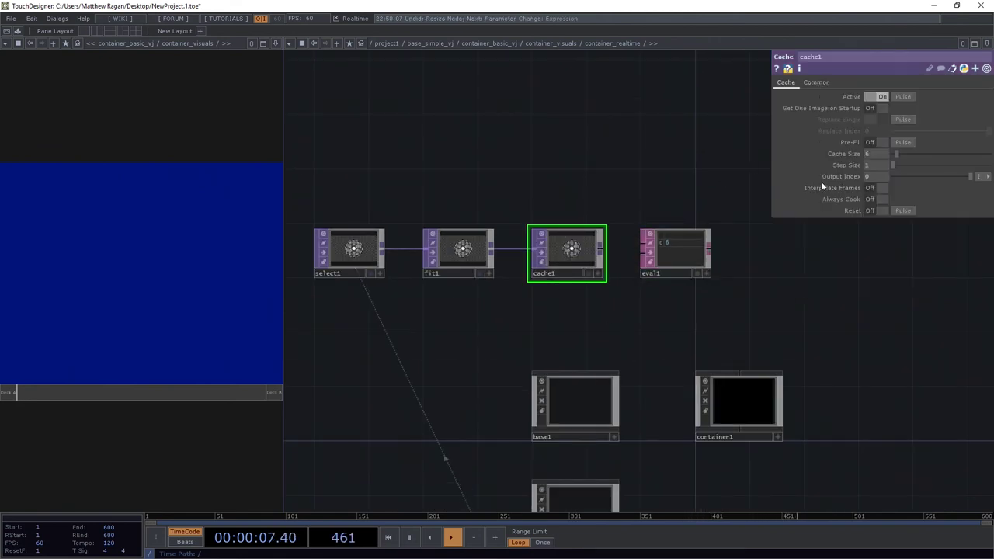
left_click(841, 155)
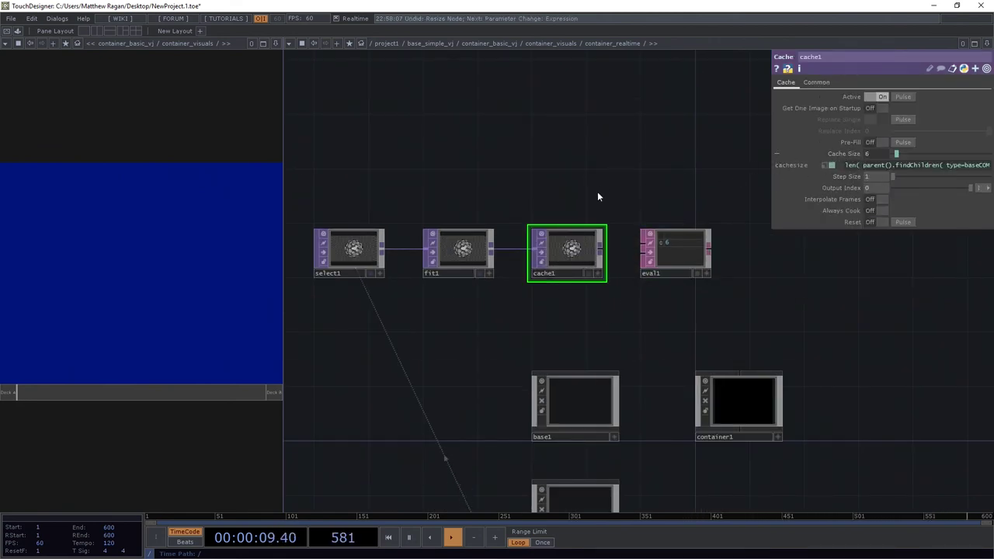
Inspect cache1's operator info and widen its parameter window to read the whole Cache Size expression
scroll(575, 211, "up", 4)
middle_click(665, 262)
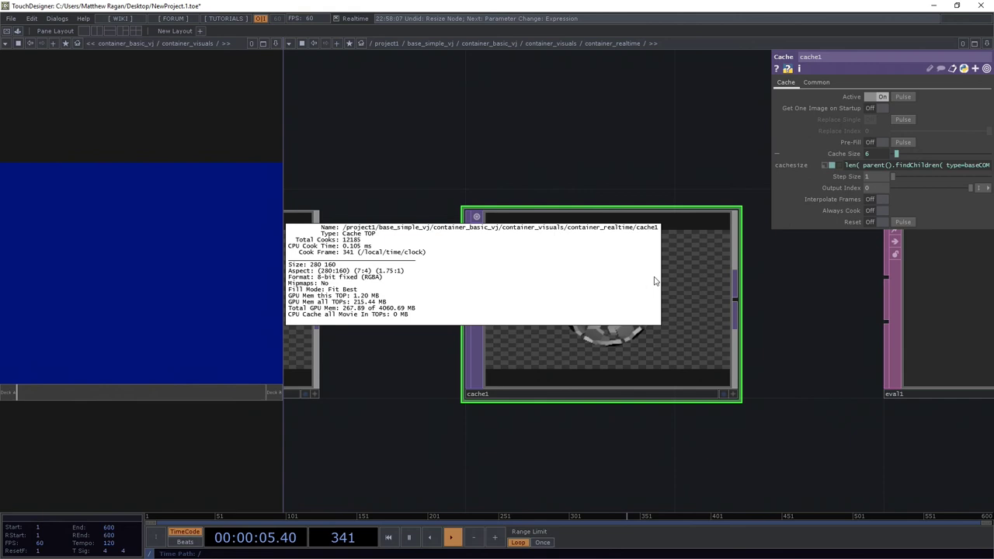
left_click(771, 141)
left_click_drag(771, 140, 469, 282)
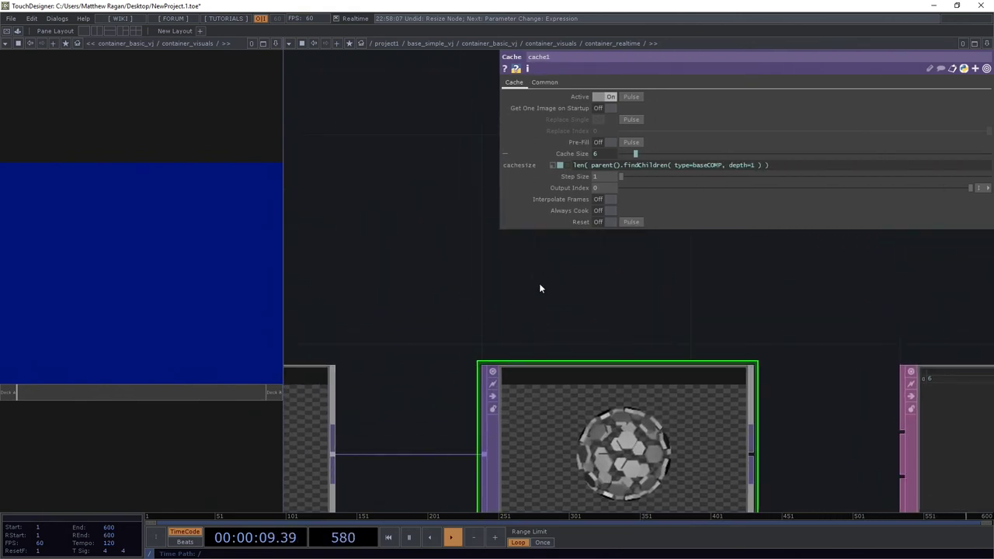
scroll(540, 303, "down", 2)
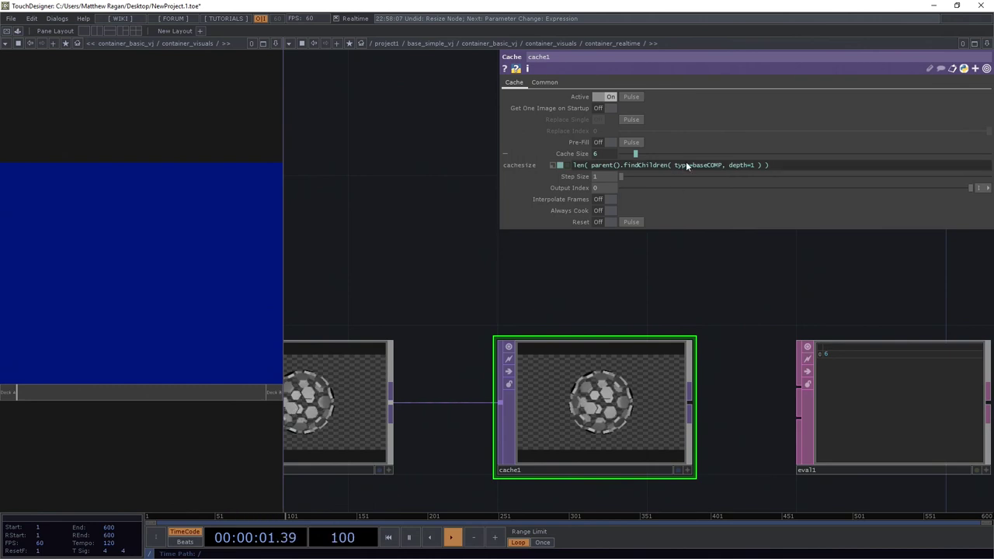
Paste four copies of base6 below it in container_realtime to test the Base COMP count
left_click_drag(643, 296, 492, 102)
scroll(493, 103, "down", 5)
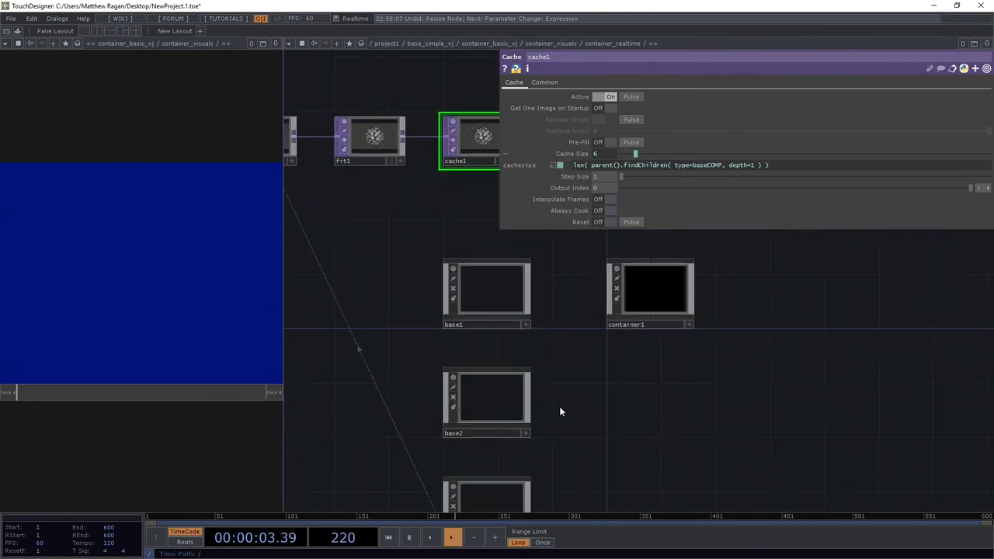
left_click_drag(559, 412, 422, 73)
scroll(407, 327, "down", 3)
scroll(403, 305, "up", 3)
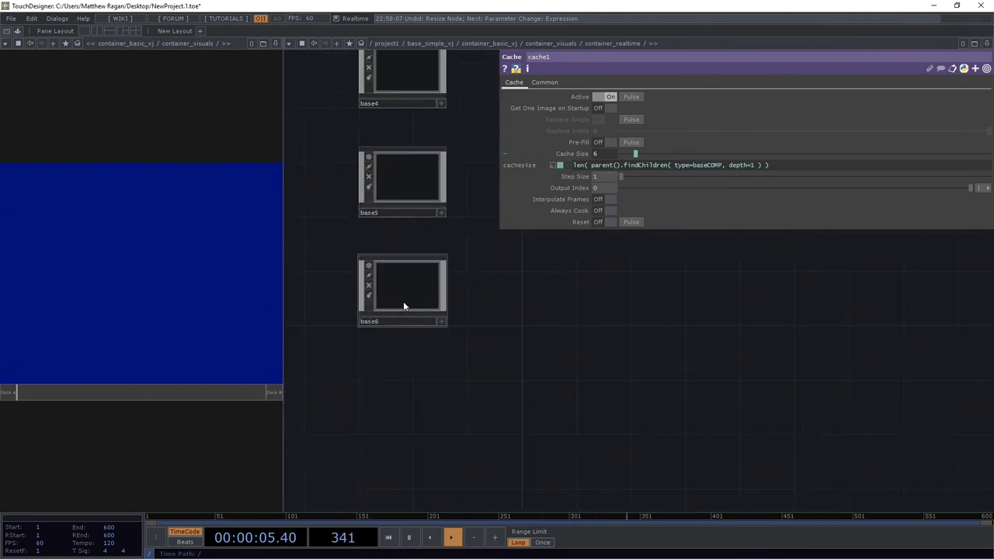
left_click(424, 311)
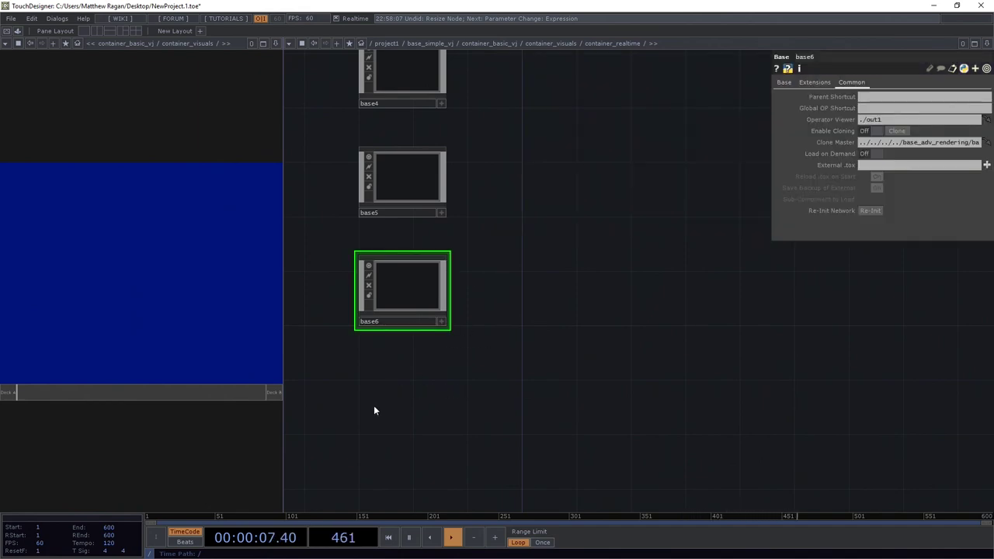
left_click_drag(521, 289, 515, 303)
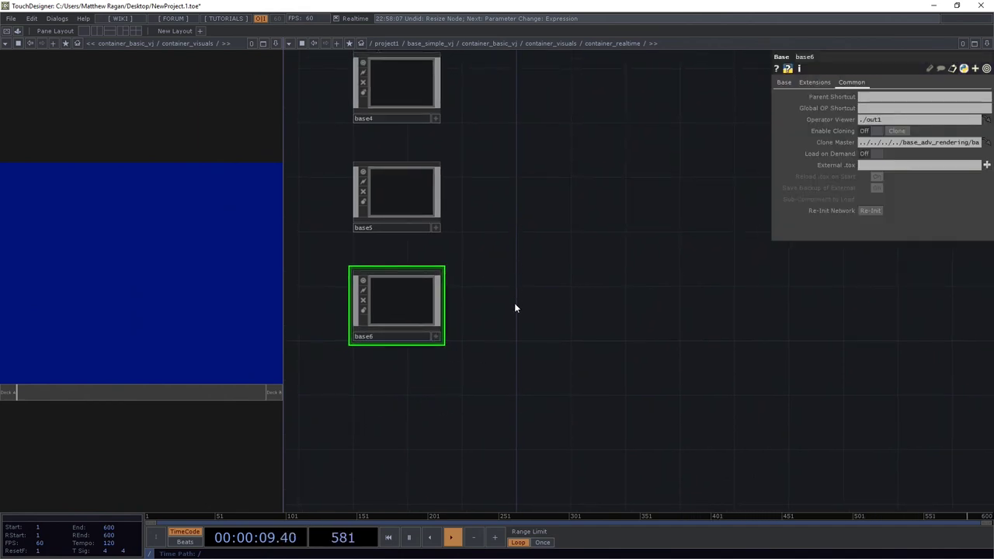
scroll(544, 251, "down", 3)
key("ctrl+c")
key("ctrl+v")
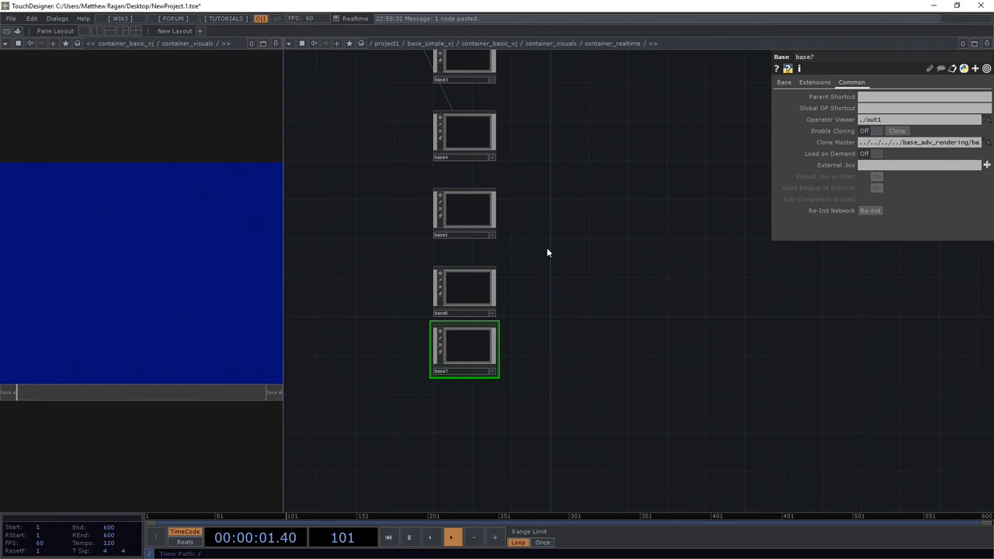
key("ctrl+v")
key("ctrl+v")
key("ctrl+v")
Check the Evaluate DAT's count and cache1's Cache Size with the extra Base COMPs in place
left_click_drag(548, 277, 550, 531)
left_click_drag(482, 78, 473, 277)
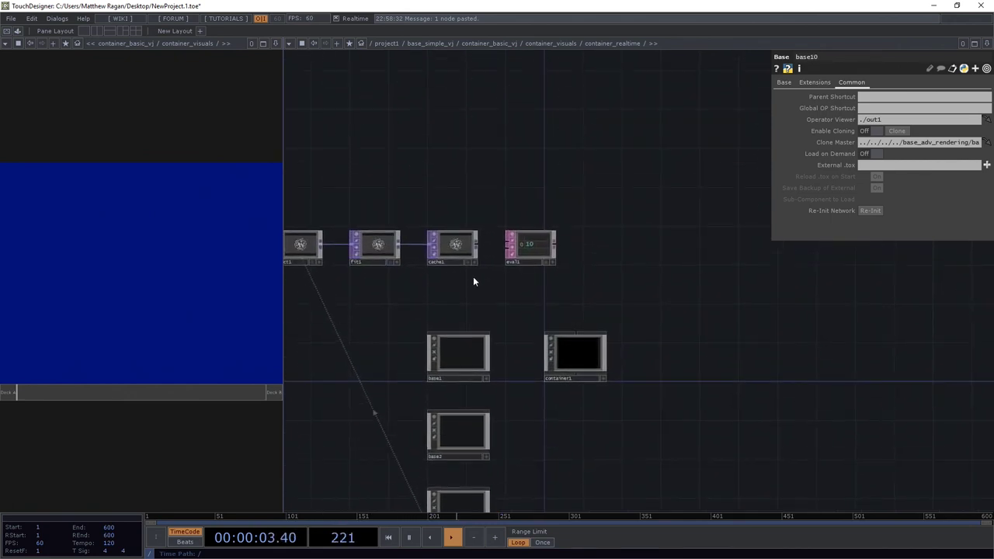
scroll(474, 276, "up", 3)
left_click(458, 251)
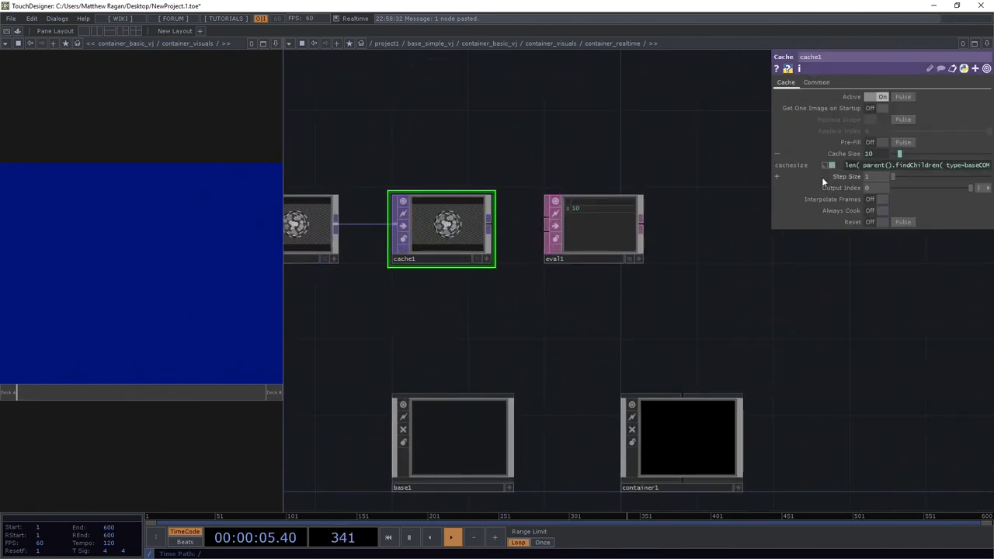
Delete the four extra Base COMPs, base7 to base10, from container_realtime
left_click_drag(561, 435, 550, 216)
scroll(513, 137, "down", 5)
left_click_drag(568, 344, 556, 201)
scroll(502, 386, "up", 3)
left_click_drag(503, 384, 514, 292)
right_click_drag(554, 284, 432, 446)
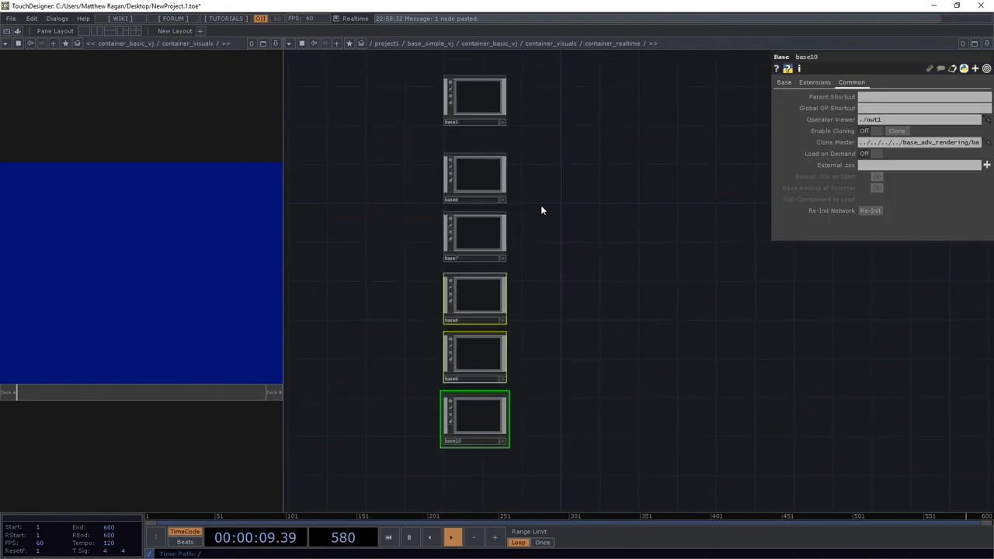
right_click_drag(541, 210, 403, 463)
key("Delete")
Delete the Evaluate DAT eval1 beside the Cache TOP
scroll(529, 288, "up", 3)
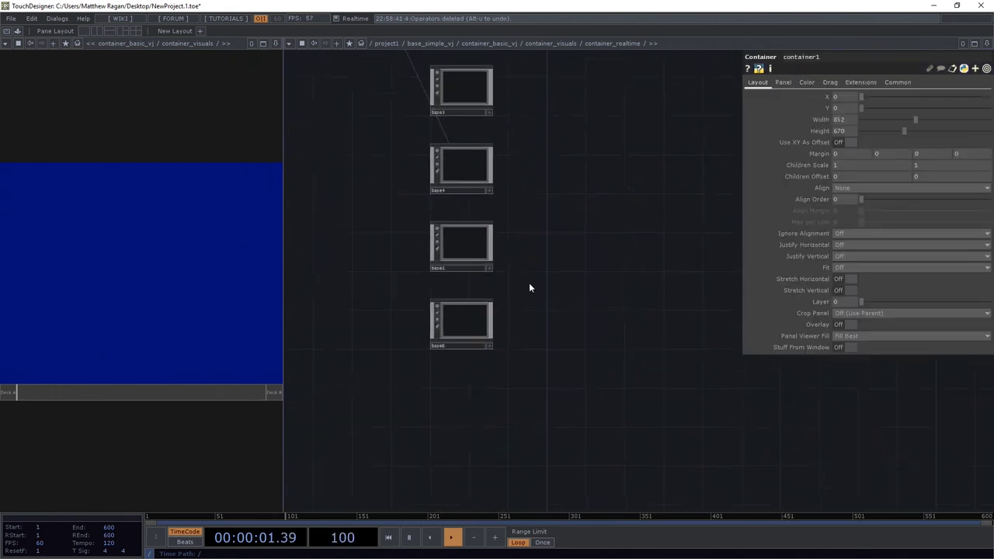
left_click_drag(530, 288, 527, 435)
left_click_drag(519, 118, 517, 312)
scroll(496, 141, "up", 5)
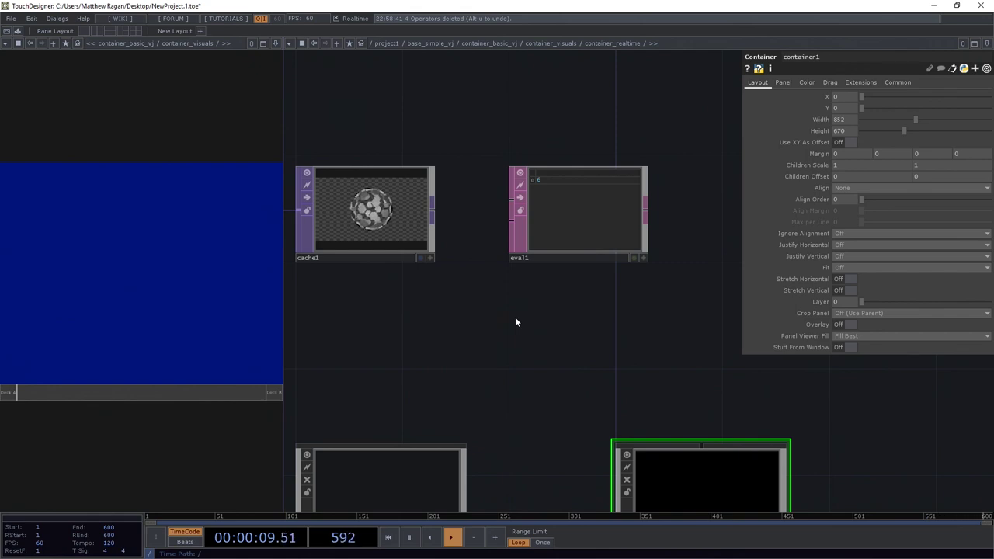
left_click(548, 247)
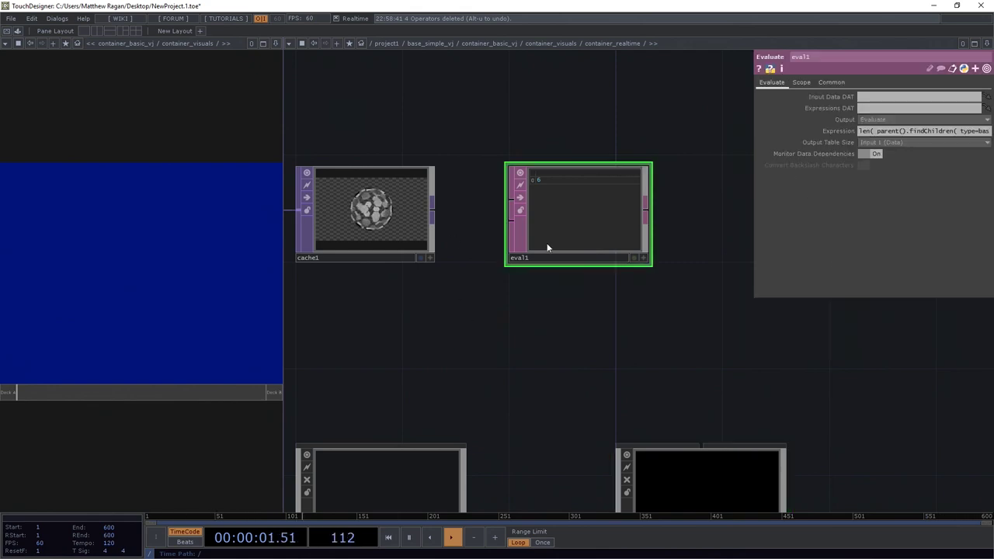
key("Delete")
Turn off the Active parameter of cache1 and check the Cache TOP's operator info
left_click_drag(545, 295, 694, 328)
scroll(477, 215, "up", 3)
left_click(480, 214)
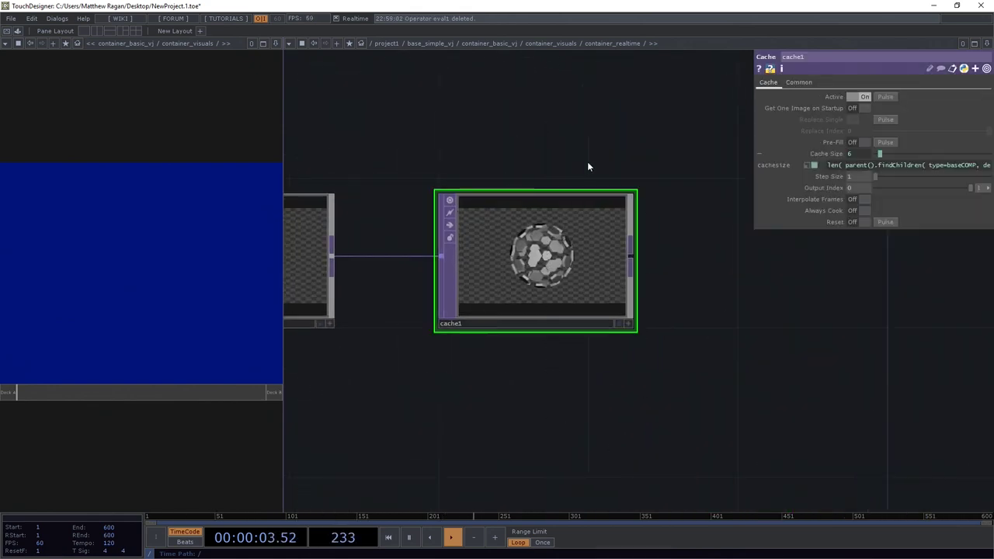
left_click(854, 97)
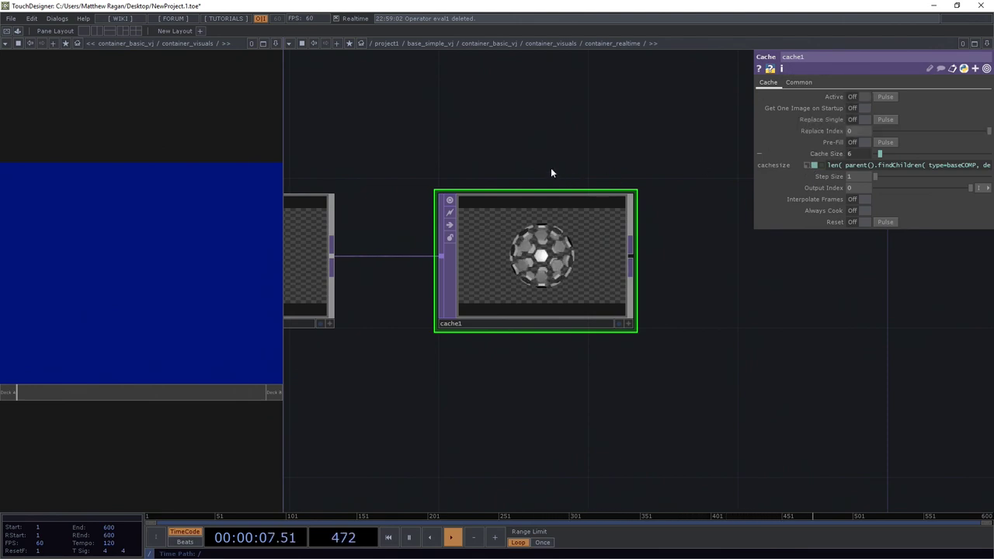
left_click_drag(524, 171, 595, 181)
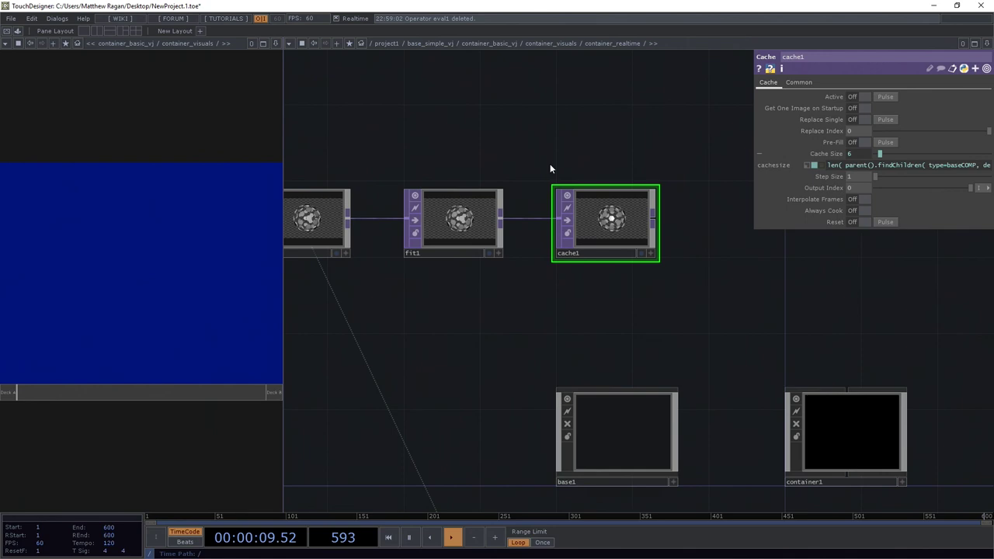
middle_click(610, 222)
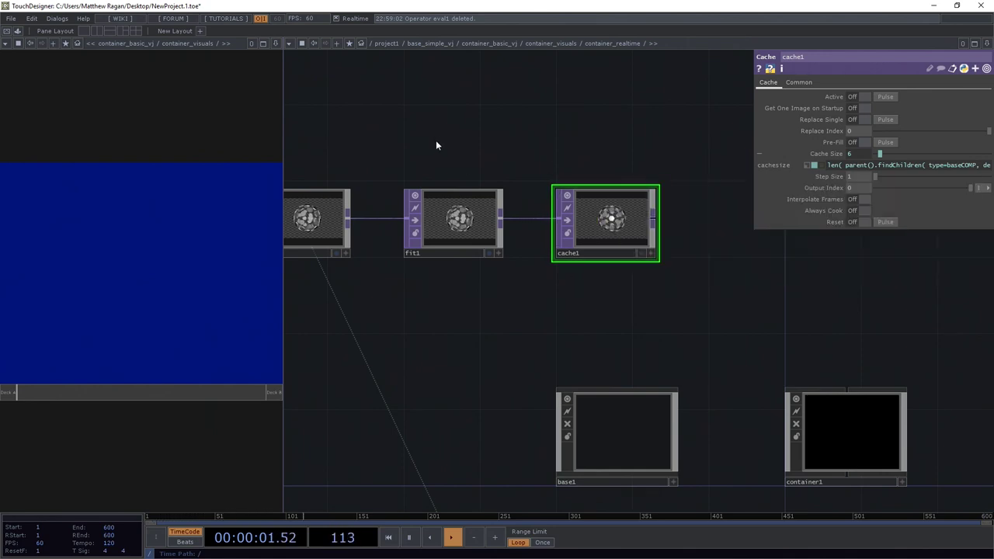